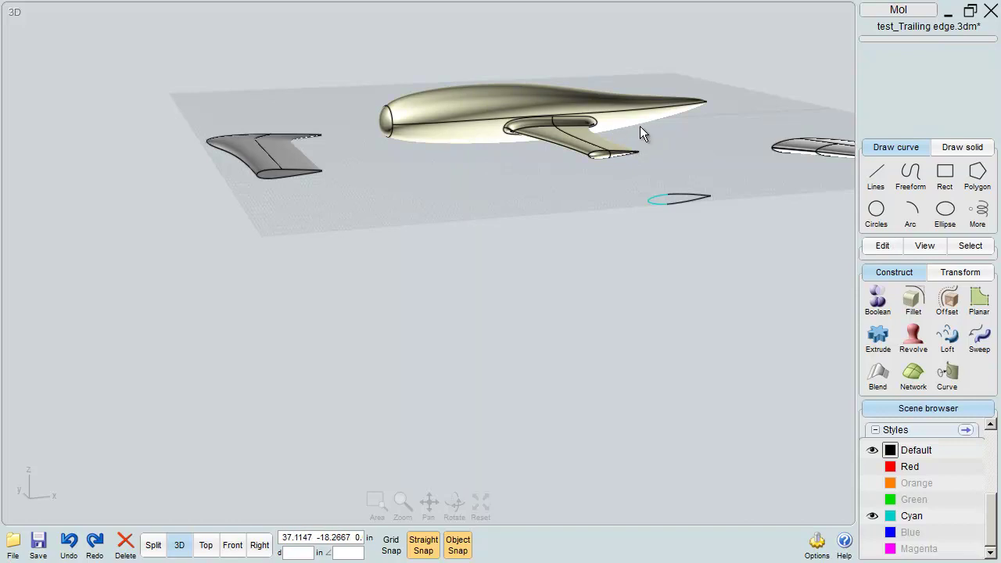
Examine the aircraft body, its wing-root fillets, the detached wing panels and the airfoil profile from several angles
{"action": "mouse_move", "coordinate": [683, 131]}
{"action": "right_mouse_down"}
{"action": "mouse_move", "coordinate": [642, 137]}
{"action": "mouse_move", "coordinate": [675, 149]}
{"action": "right_mouse_up"}
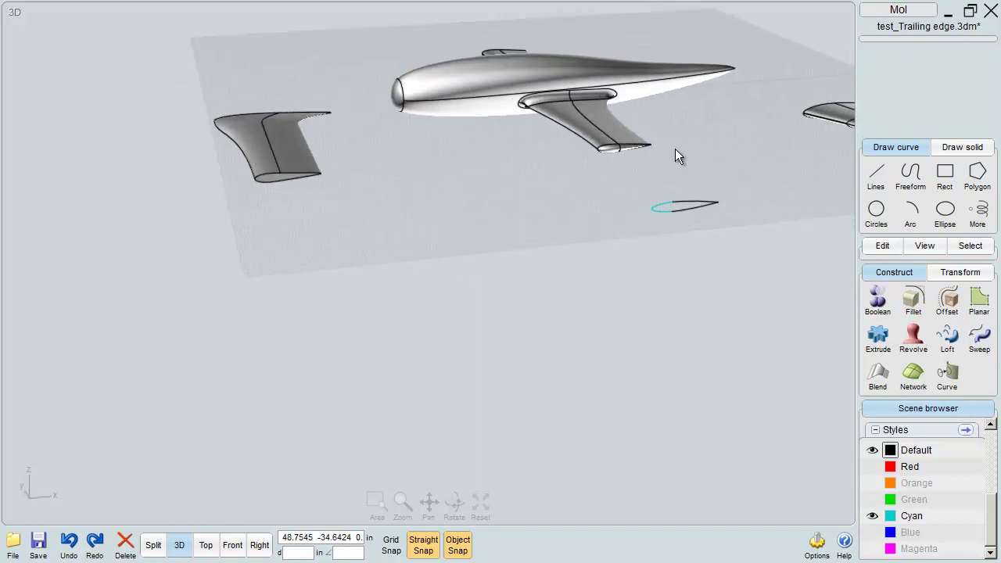
{"action": "left_click", "coordinate": [481, 503]}
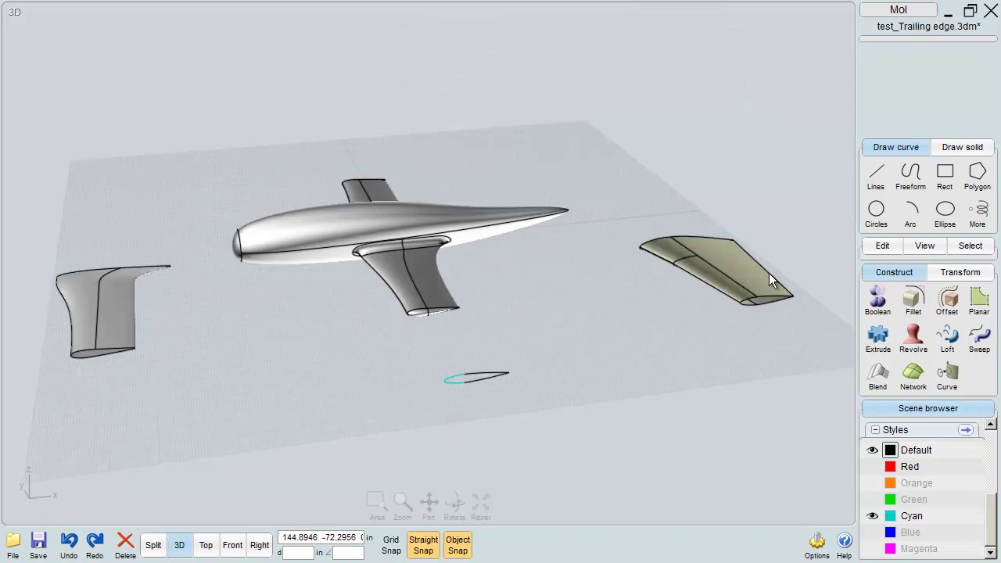
{"action": "right_click_drag", "start_coordinate": [765, 273], "coordinate": [743, 370]}
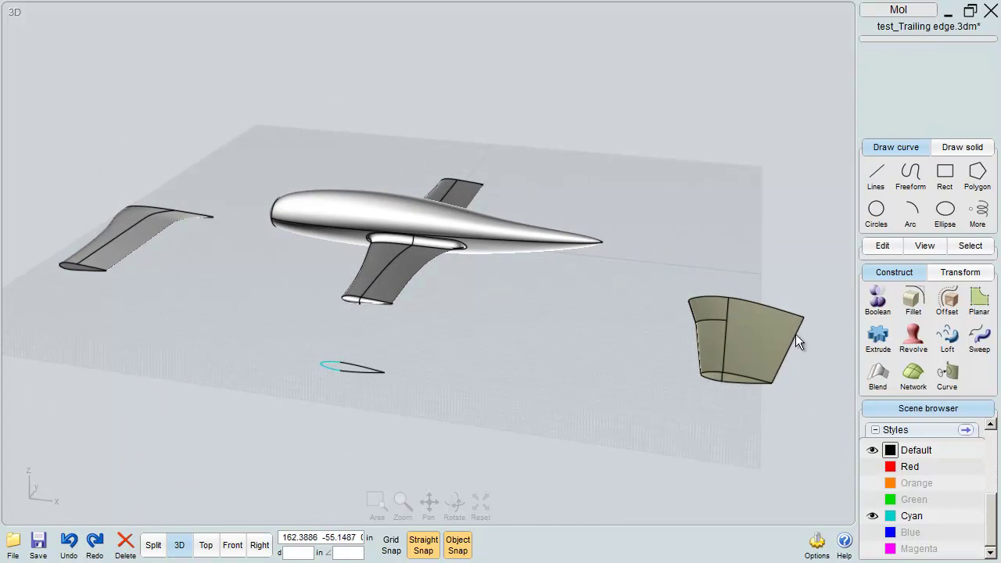
{"action": "scroll", "coordinate": [797, 330], "scroll_direction": "up", "scroll_amount": 3}
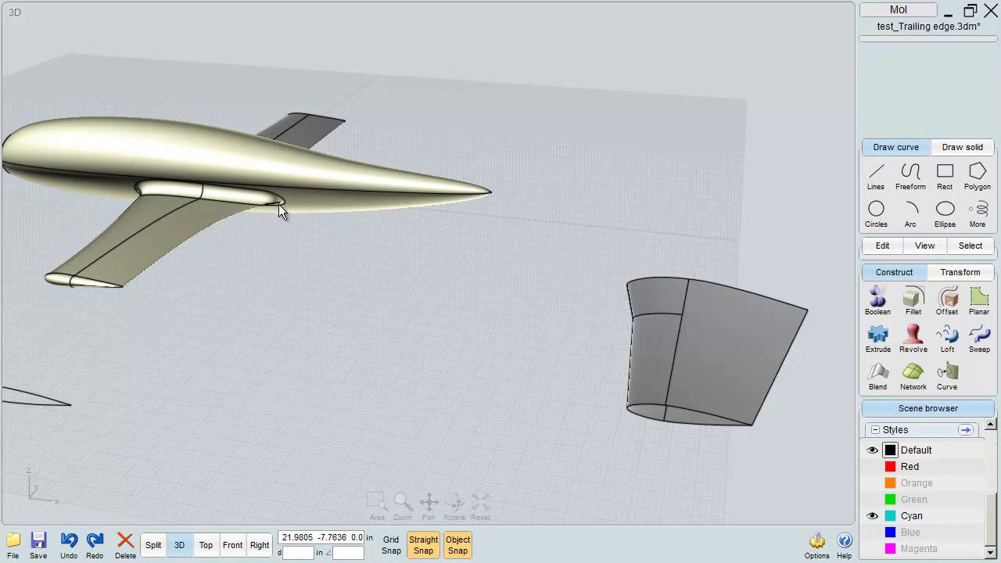
{"action": "scroll", "coordinate": [278, 201], "scroll_direction": "down", "scroll_amount": 2}
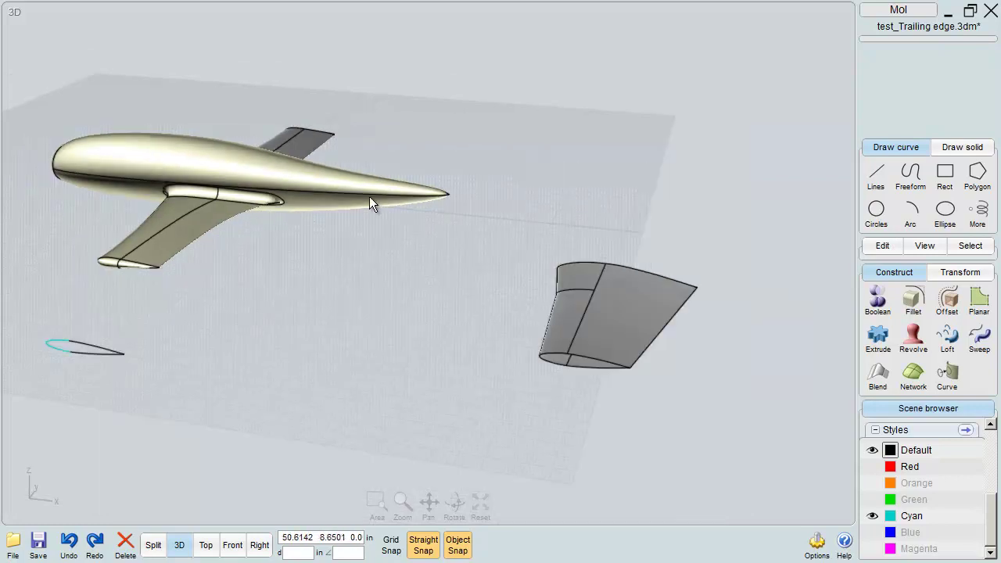
{"action": "right_click_drag", "start_coordinate": [595, 286], "coordinate": [700, 289]}
{"action": "scroll", "coordinate": [628, 308], "scroll_direction": "down", "scroll_amount": 3}
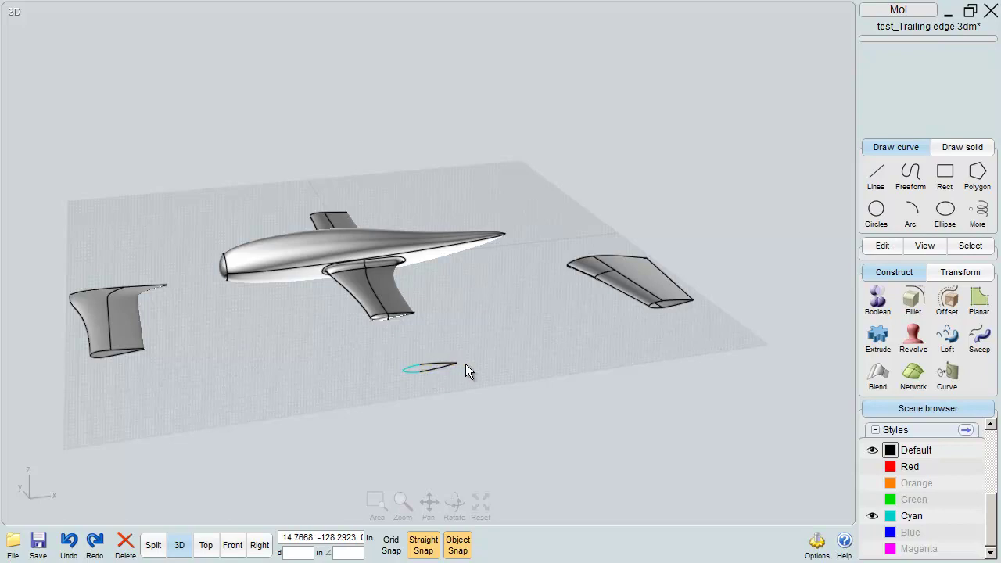
{"action": "right_click_drag", "start_coordinate": [397, 265], "coordinate": [539, 316]}
{"action": "scroll", "coordinate": [133, 371], "scroll_direction": "up", "scroll_amount": 3}
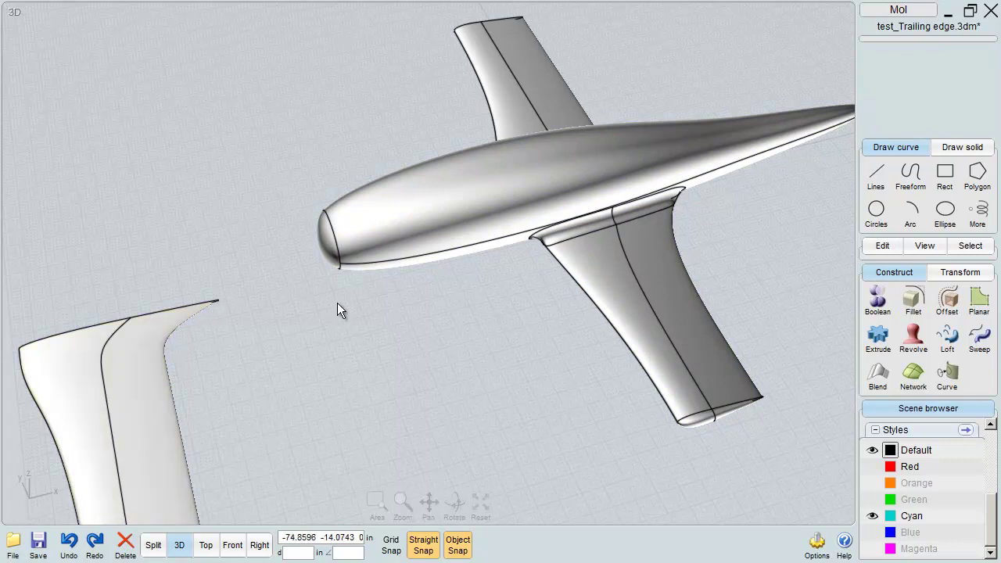
{"action": "scroll", "coordinate": [337, 303], "scroll_direction": "down", "scroll_amount": 5}
{"action": "right_click_drag", "start_coordinate": [337, 303], "coordinate": [295, 277]}
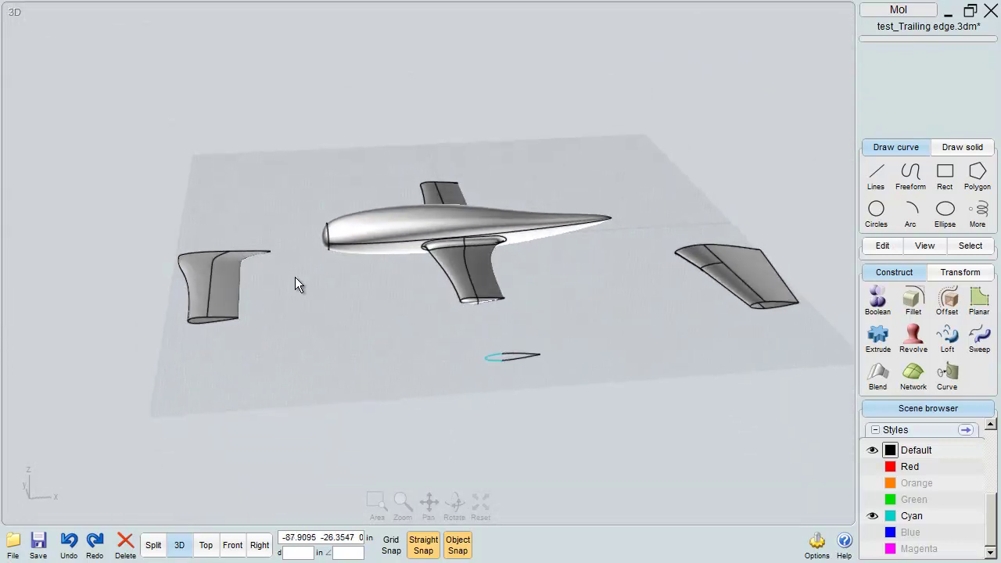
{"action": "scroll", "coordinate": [524, 349], "scroll_direction": "up", "scroll_amount": 5}
{"action": "right_click_drag", "start_coordinate": [525, 350], "coordinate": [548, 323]}
{"action": "scroll", "coordinate": [543, 319], "scroll_direction": "up", "scroll_amount": 3}
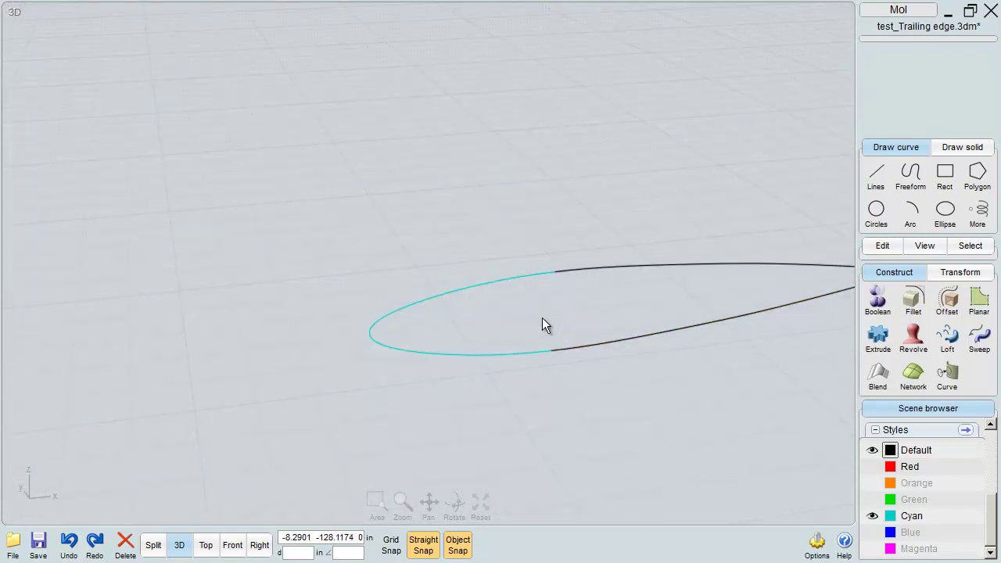
Blend the front ends of the airfoil's upper and lower rear curves with Curvature (G2) continuity and a bulge of 3
{"action": "scroll", "coordinate": [542, 318], "scroll_direction": "down", "scroll_amount": 3}
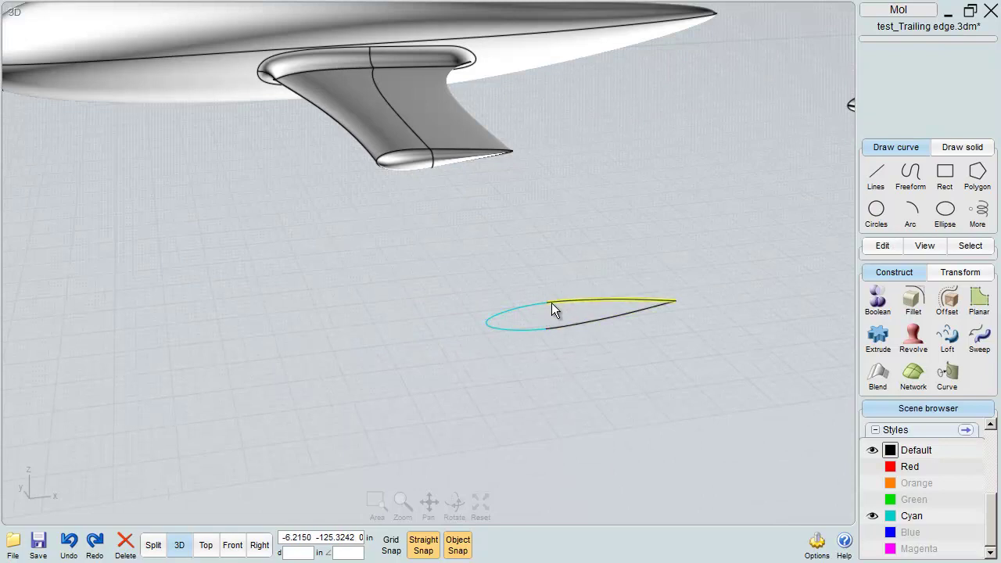
{"action": "left_click", "coordinate": [551, 301]}
{"action": "left_click", "coordinate": [549, 327]}
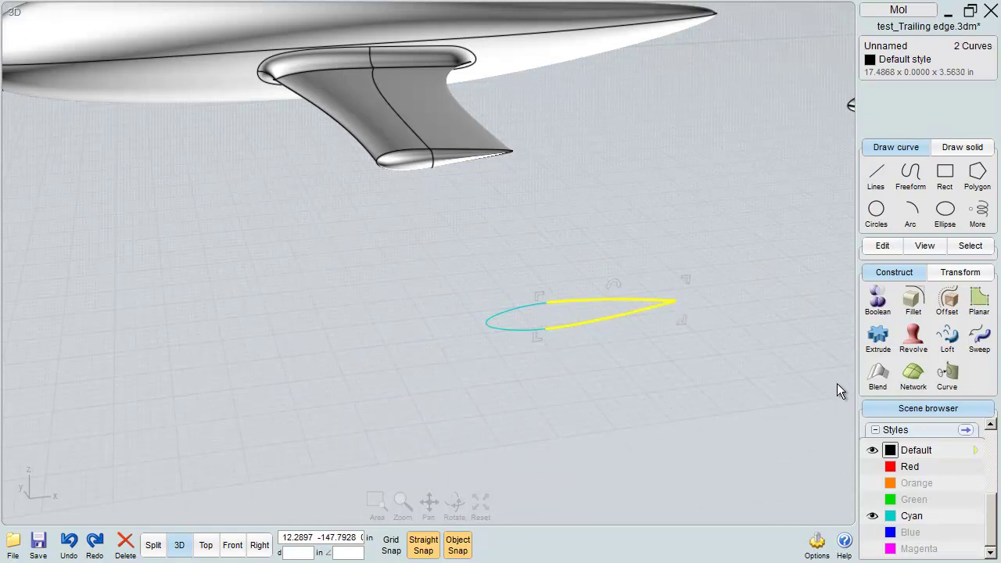
{"action": "left_click", "coordinate": [876, 377]}
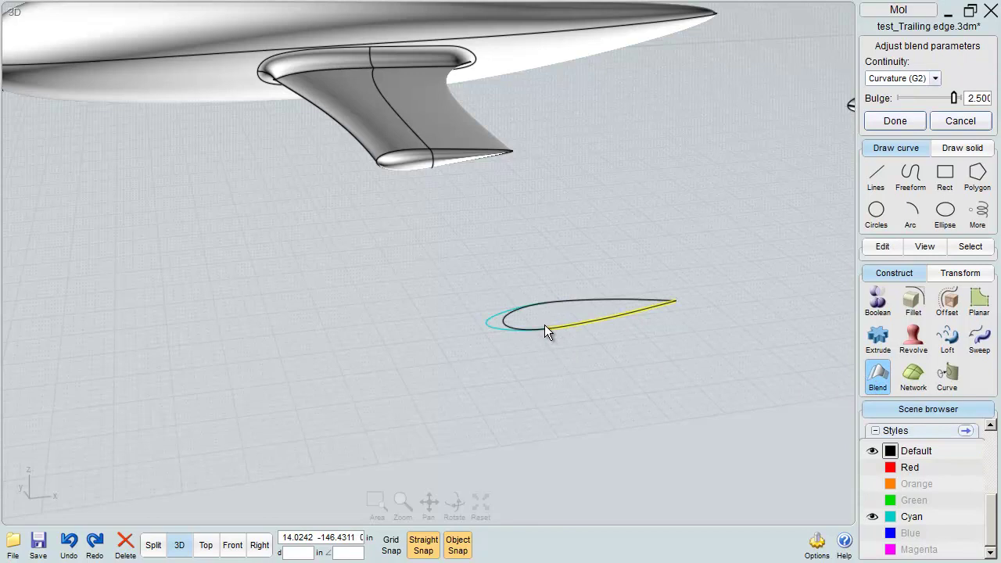
{"action": "type", "text": "3"}
{"action": "key", "text": "Return"}
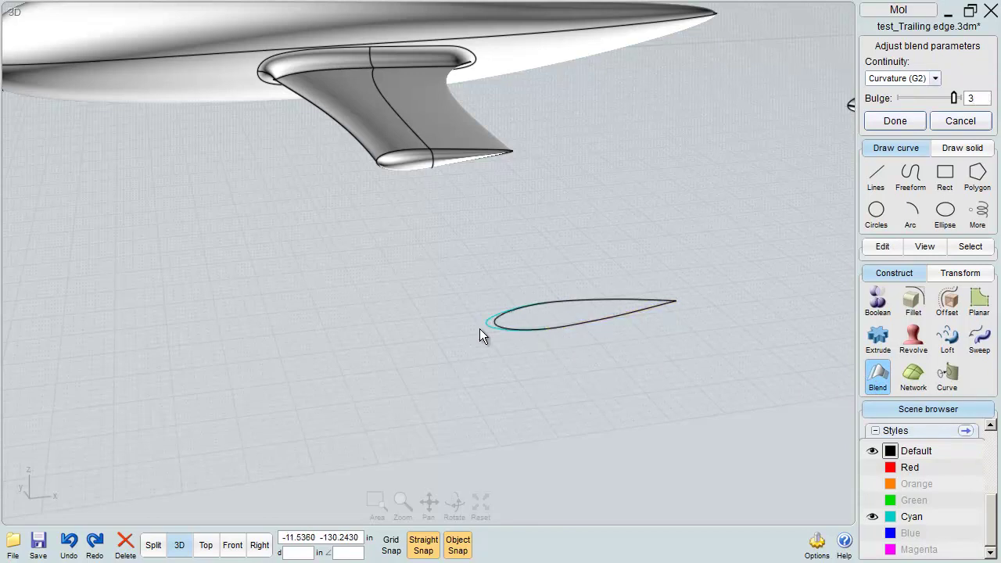
Set the leading-edge blend's bulge to 3.5 to match the cyan reference nose and finish the blend
{"action": "scroll", "coordinate": [489, 326], "scroll_direction": "up", "scroll_amount": 5}
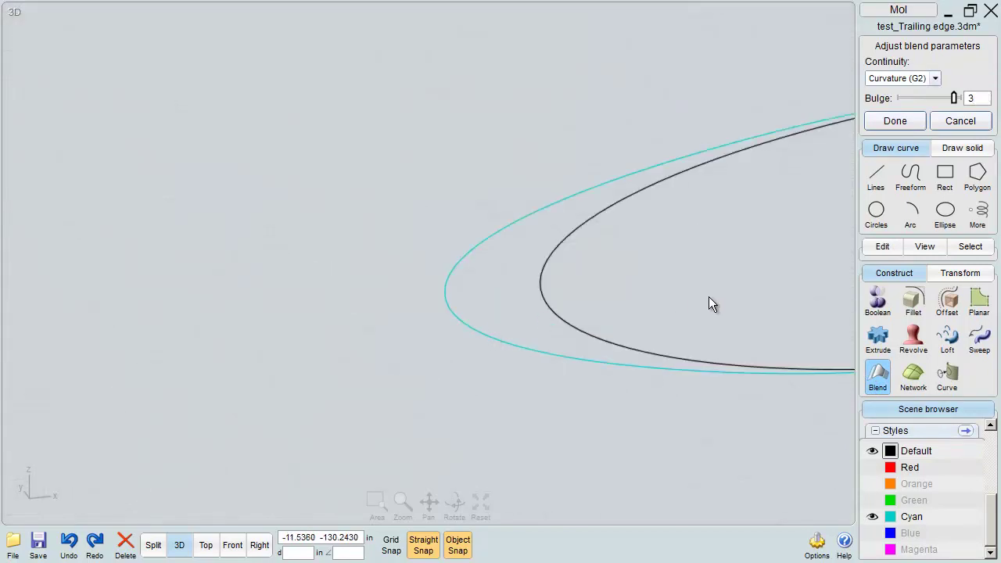
{"action": "type", "text": ".5"}
{"action": "key", "text": "Return"}
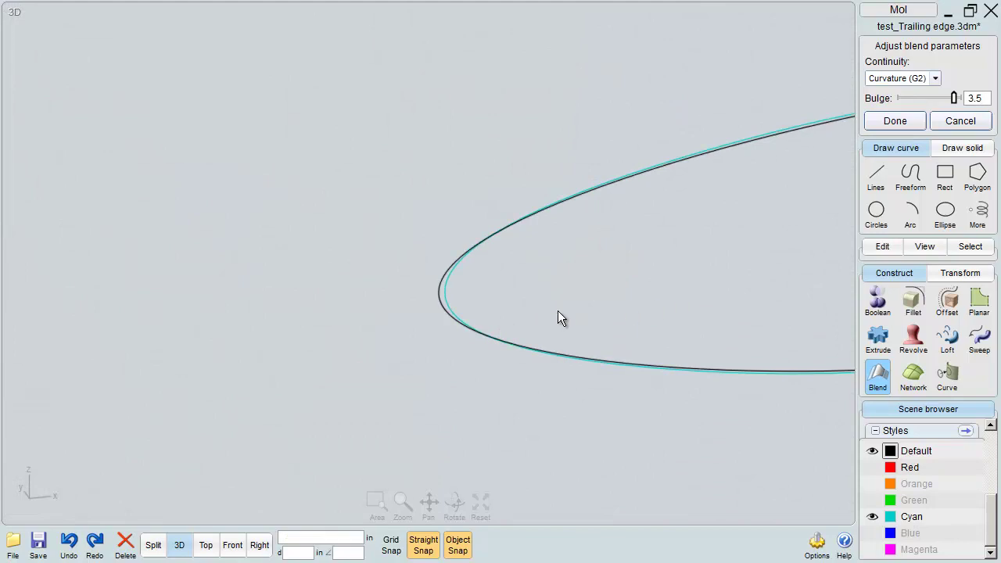
{"action": "scroll", "coordinate": [445, 305], "scroll_direction": "down", "scroll_amount": 5}
{"action": "scroll", "coordinate": [447, 305], "scroll_direction": "up", "scroll_amount": 5}
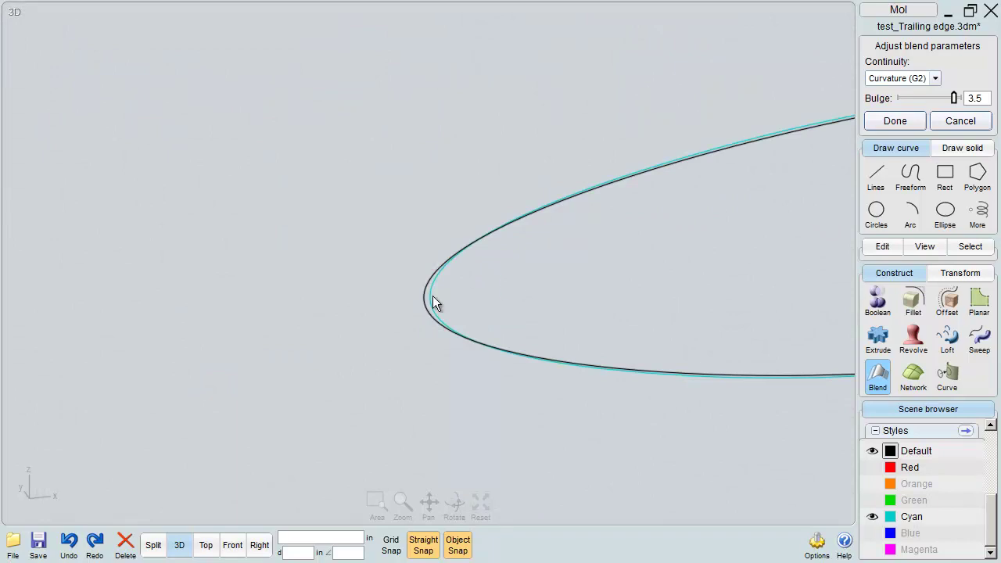
{"action": "left_click", "coordinate": [884, 120]}
Remove the two cyan reference curves at the airfoil's leading edge
{"action": "scroll", "coordinate": [478, 129], "scroll_direction": "down", "scroll_amount": 5}
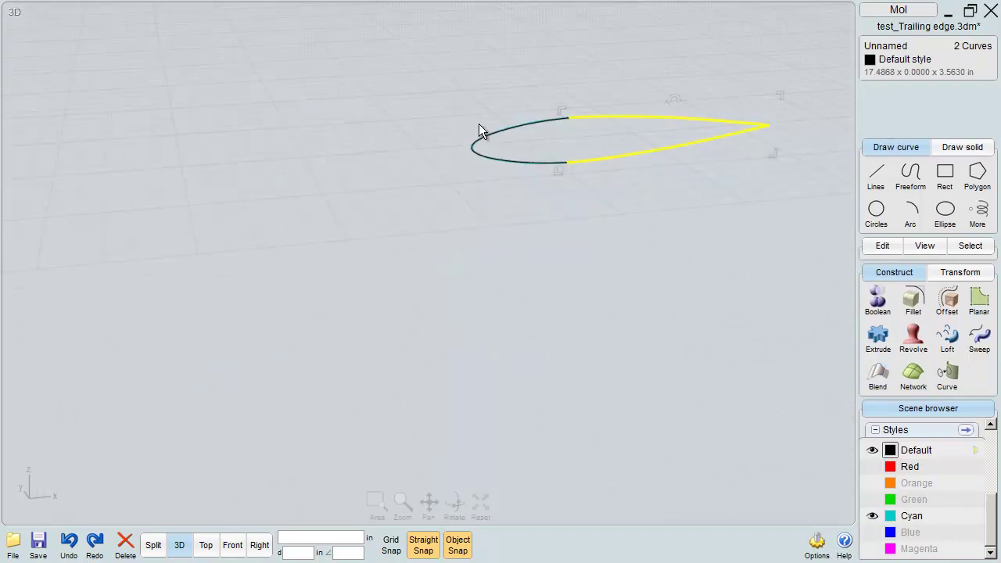
{"action": "left_click", "coordinate": [487, 149]}
{"action": "scroll", "coordinate": [482, 149], "scroll_direction": "up", "scroll_amount": 6}
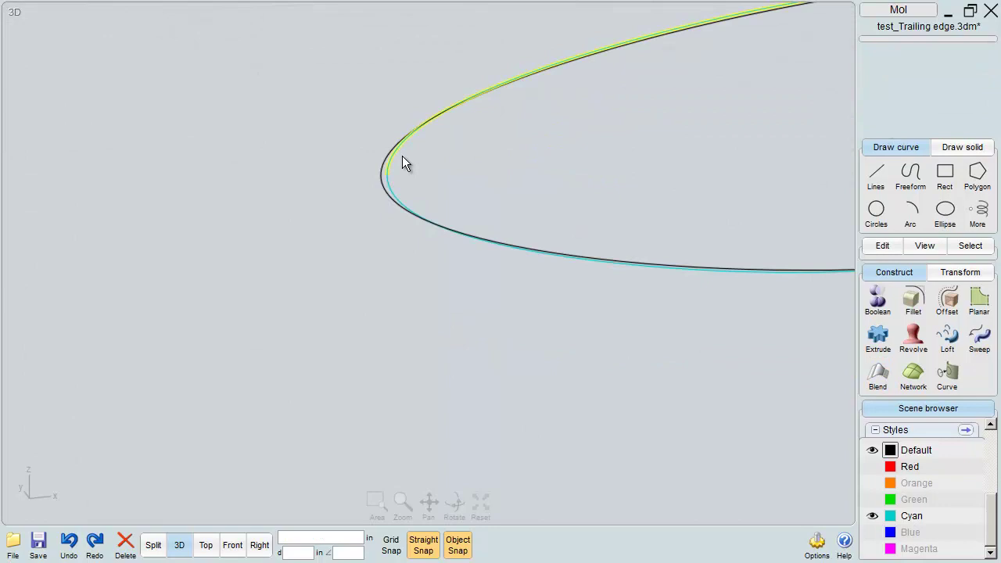
{"action": "left_click", "coordinate": [388, 174]}
{"action": "left_click", "coordinate": [392, 184]}
{"action": "key", "text": "ctrl+h"}
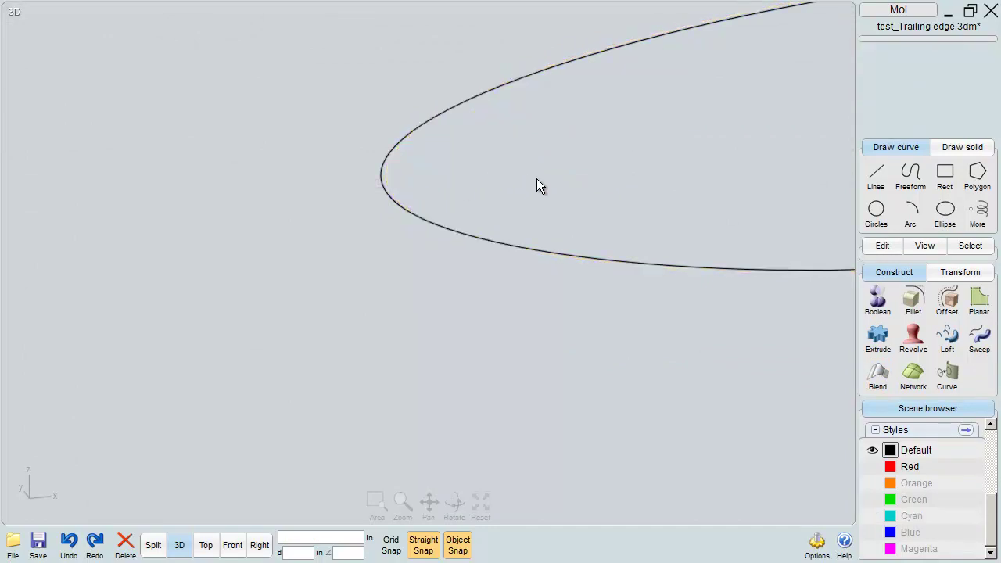
Keep a copy of the leading-edge curve in the Cyan style, hide that style, and select the Default-style curve
{"action": "scroll", "coordinate": [536, 178], "scroll_direction": "down", "scroll_amount": 6}
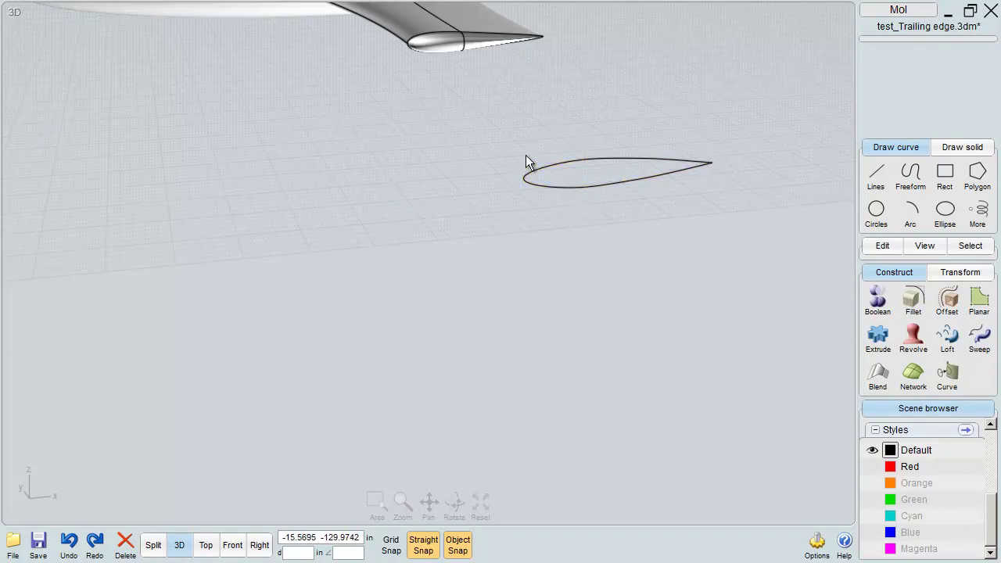
{"action": "scroll", "coordinate": [584, 165], "scroll_direction": "up", "scroll_amount": 4}
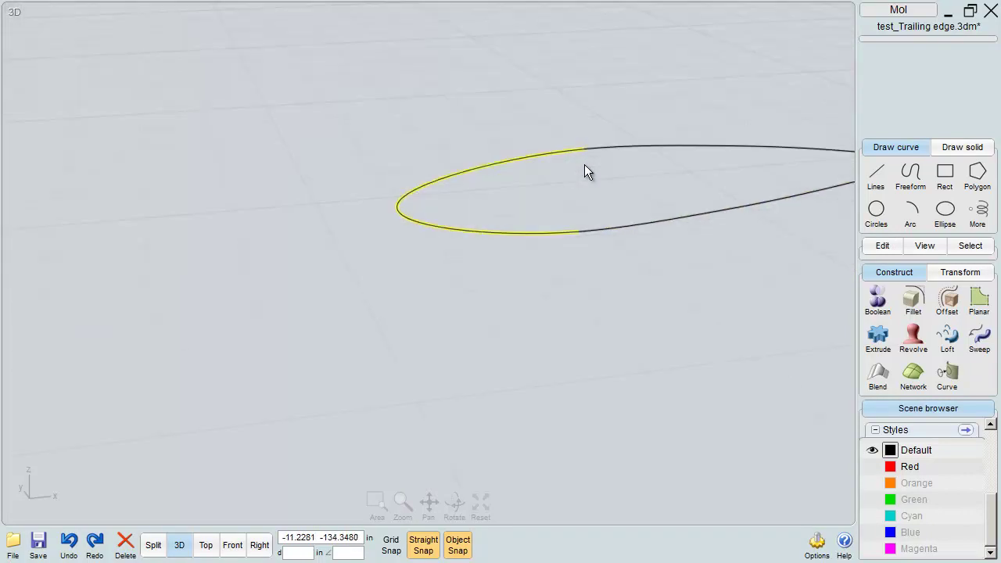
{"action": "scroll", "coordinate": [584, 166], "scroll_direction": "down", "scroll_amount": 2}
{"action": "left_click", "coordinate": [555, 164]}
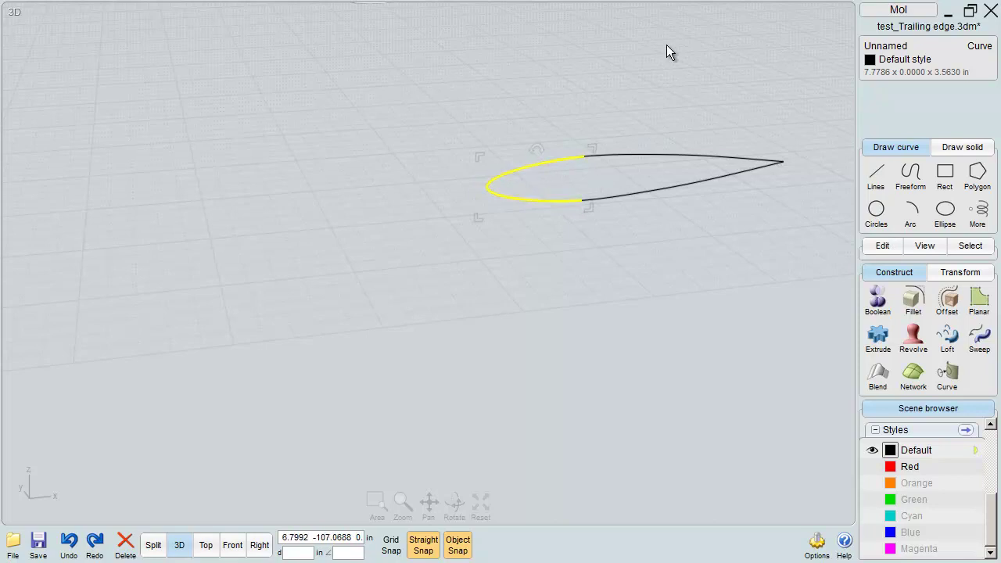
{"action": "left_click", "coordinate": [882, 519]}
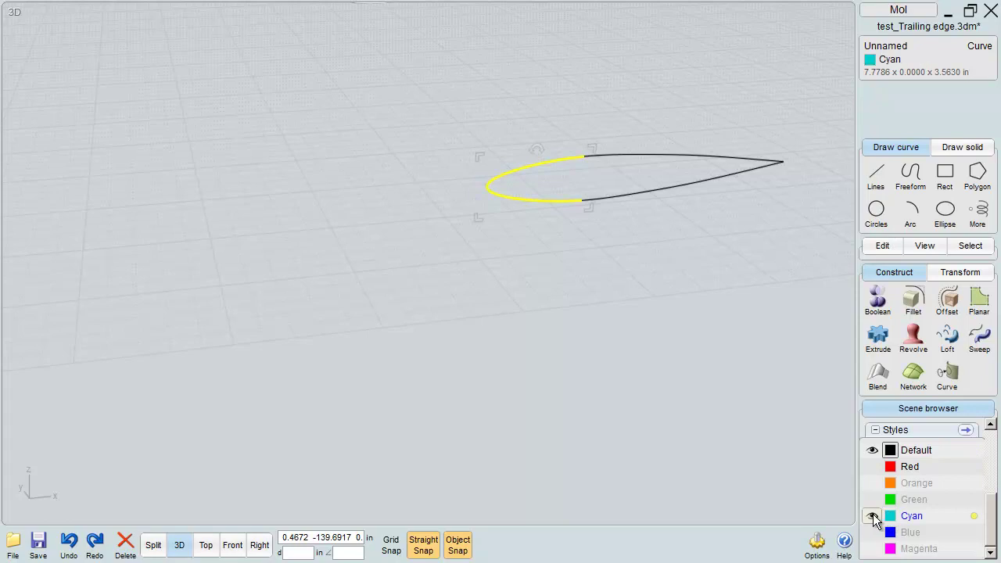
{"action": "key", "text": "ctrl+z"}
{"action": "left_click", "coordinate": [536, 166]}
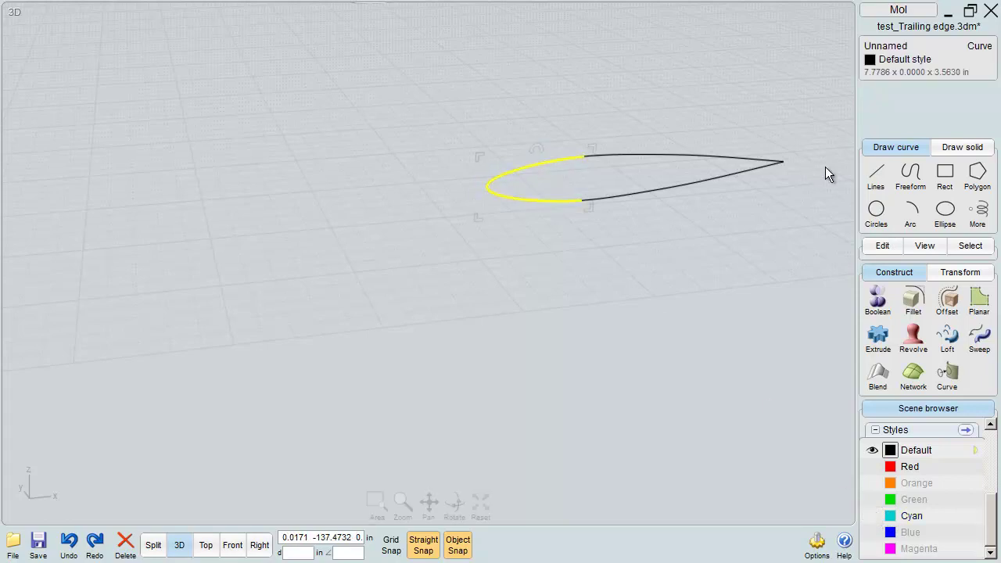
Draw a line about 7.78 in long from midway between the leading-edge curve's endpoints to its nose
{"action": "left_click", "coordinate": [876, 174]}
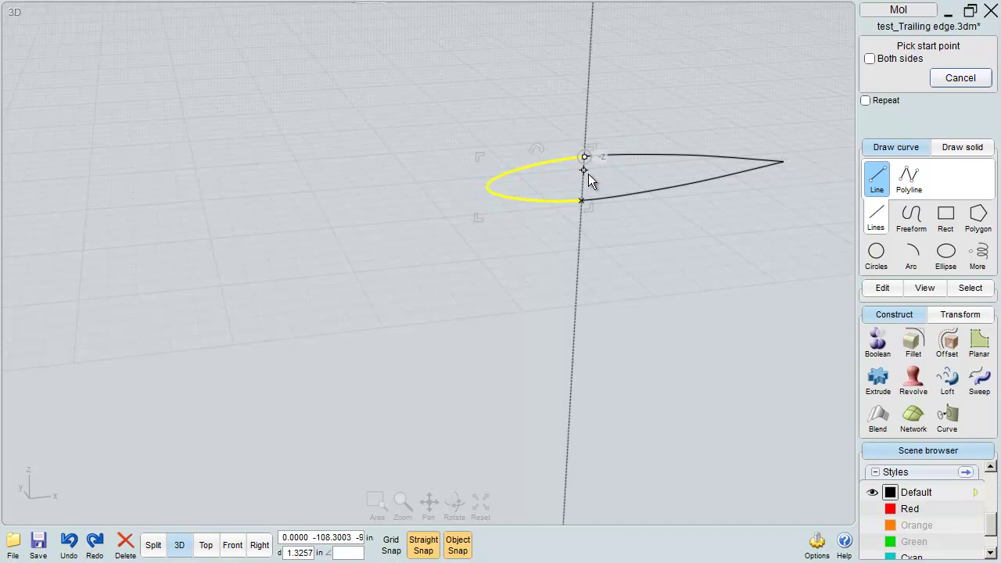
{"action": "left_click", "coordinate": [585, 180]}
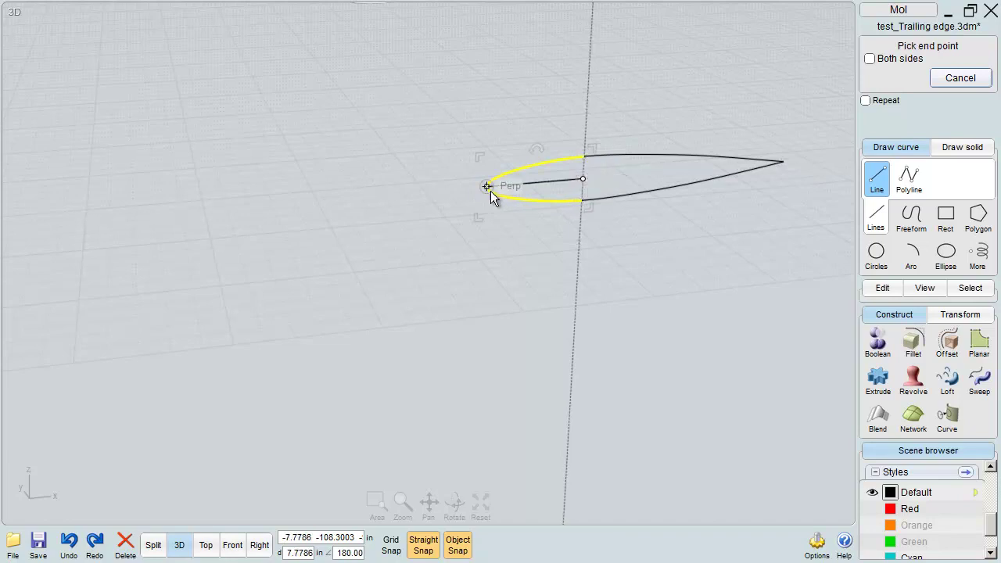
{"action": "left_click", "coordinate": [490, 191]}
Split the leading-edge curve at the nose with Trim, keeping both halves, and delete the cutting line
{"action": "left_click", "coordinate": [525, 183]}
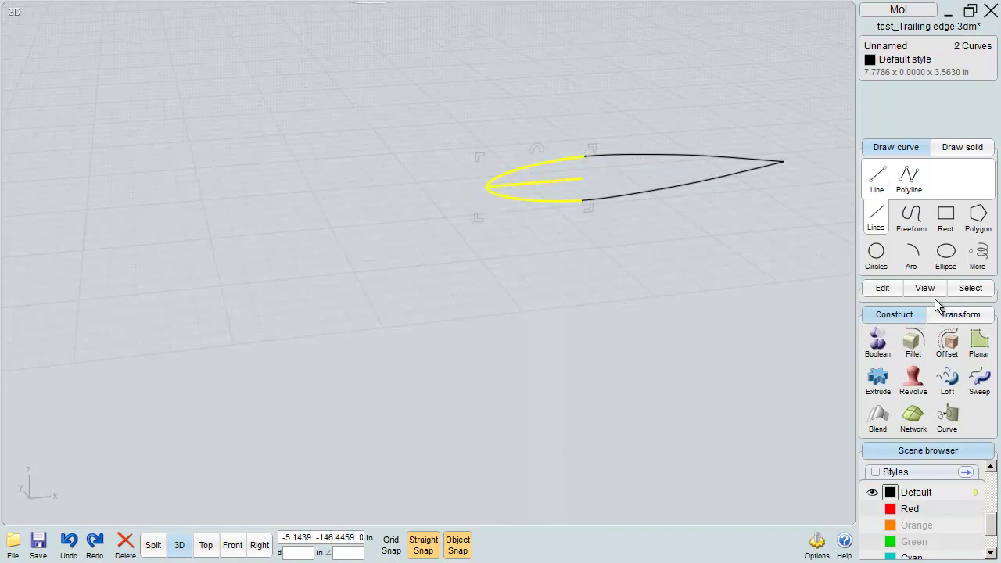
{"action": "left_click", "coordinate": [882, 288]}
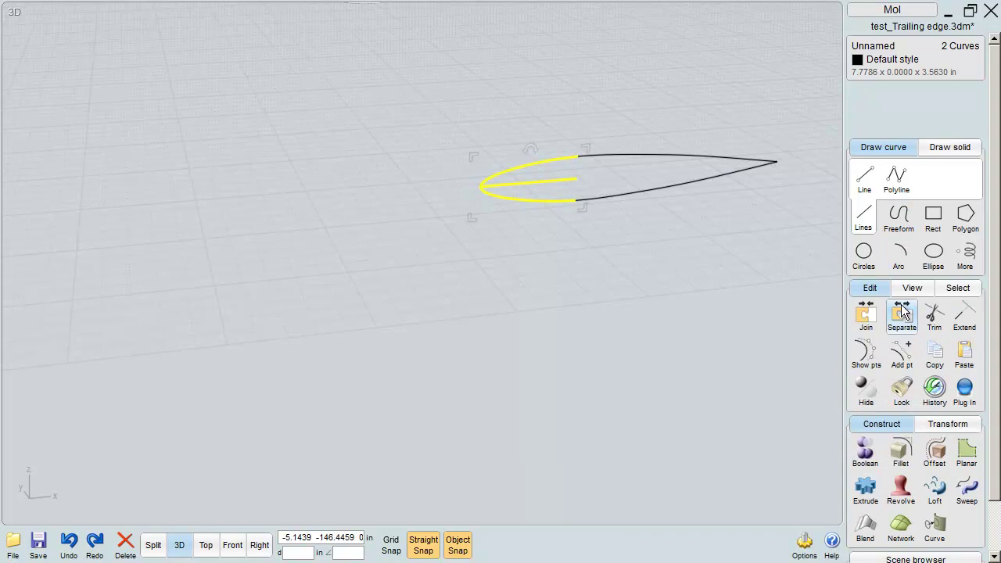
{"action": "left_click", "coordinate": [945, 317]}
{"action": "key", "text": "Return"}
{"action": "key", "text": "Return"}
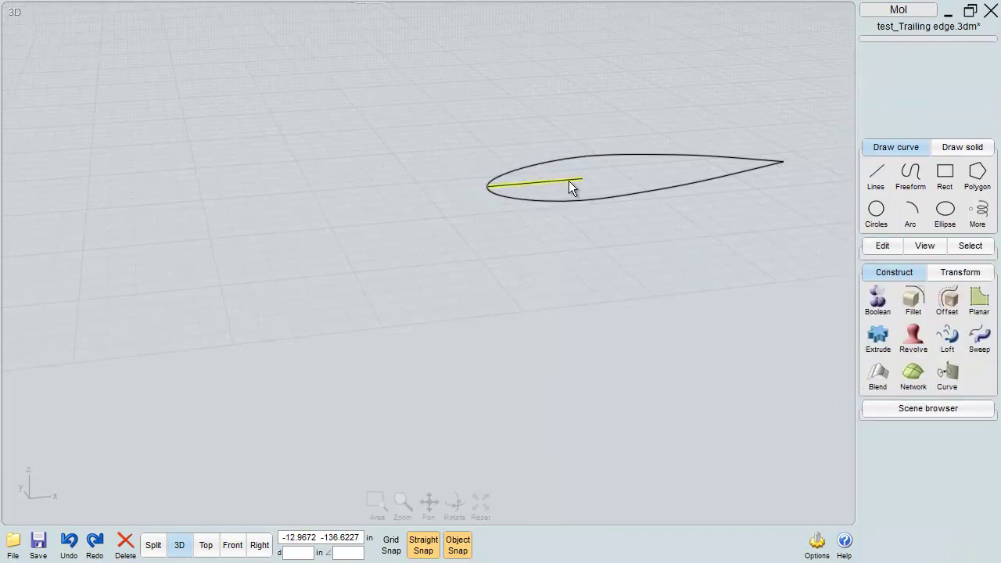
{"action": "left_click", "coordinate": [569, 181]}
{"action": "key", "text": "Delete"}
Delete the upper and lower rear curves that meet at the airfoil's trailing edge
{"action": "scroll", "coordinate": [657, 160], "scroll_direction": "up", "scroll_amount": 2}
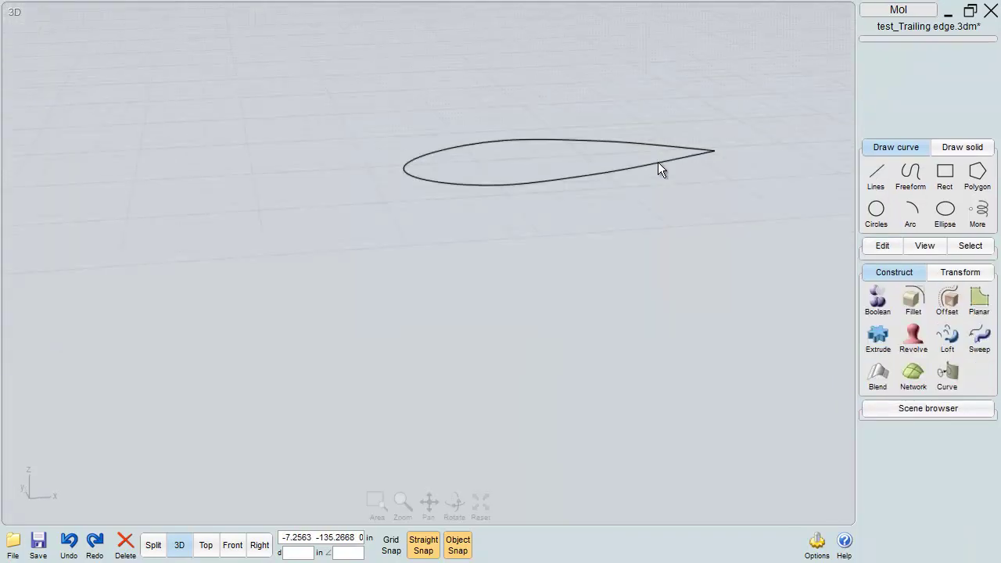
{"action": "left_click", "coordinate": [516, 185]}
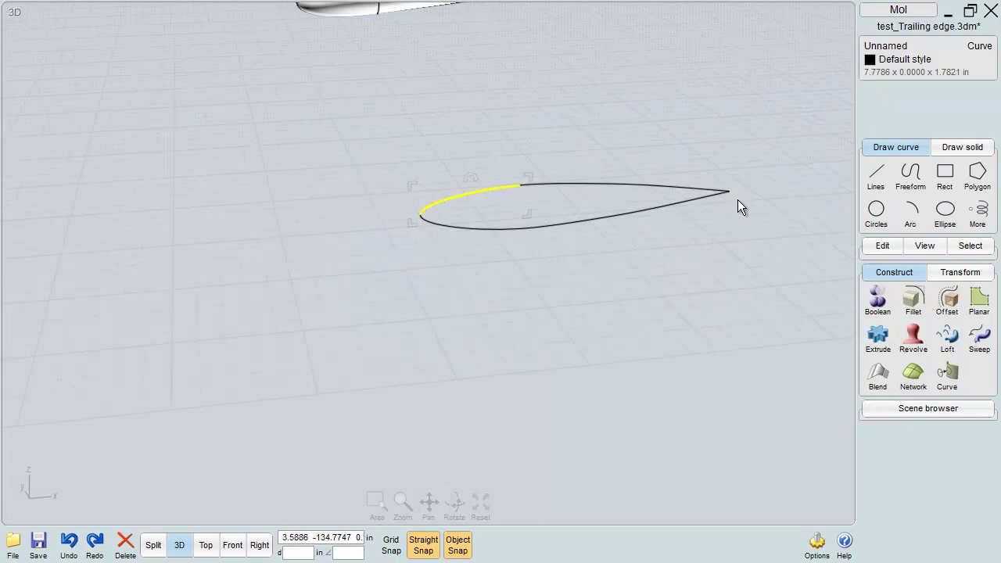
{"action": "left_click", "coordinate": [745, 175]}
{"action": "left_click_drag", "start_coordinate": [745, 160], "coordinate": [717, 224]}
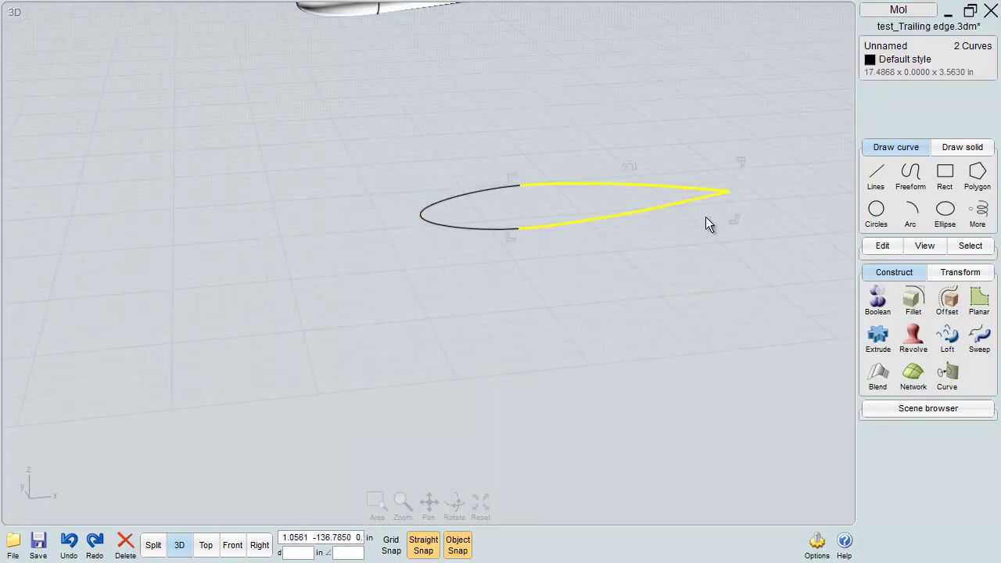
{"action": "key", "text": "Delete"}
Blend the open ends of the two leading-edge halves with Curvature (G2) continuity and a bulge of 7
{"action": "left_click", "coordinate": [517, 188]}
{"action": "left_click", "coordinate": [520, 229]}
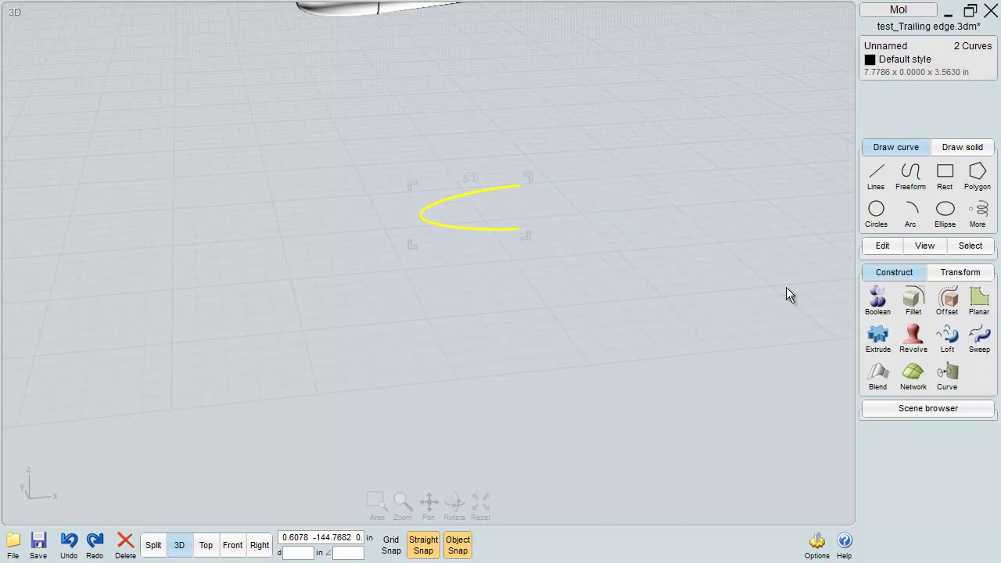
{"action": "left_click", "coordinate": [878, 376]}
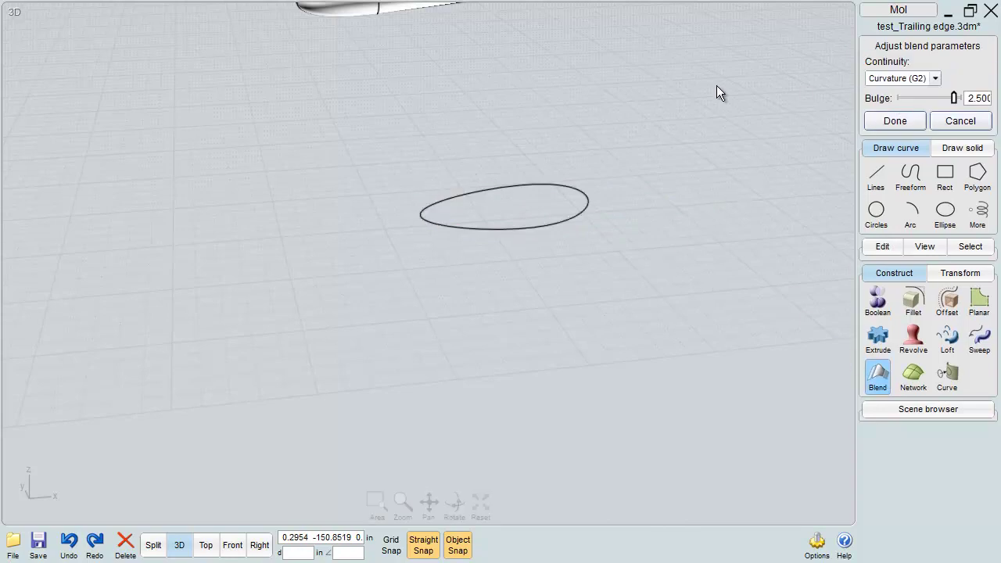
{"action": "type", "text": "7"}
{"action": "key", "text": "Return"}
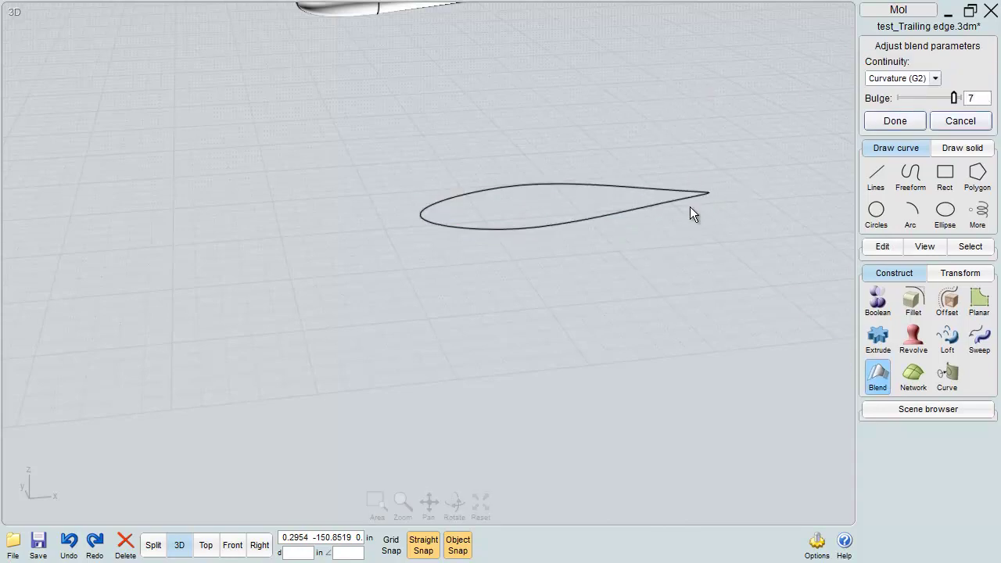
{"action": "scroll", "coordinate": [705, 195], "scroll_direction": "up", "scroll_amount": 5}
{"action": "scroll", "coordinate": [705, 195], "scroll_direction": "down", "scroll_amount": 5}
{"action": "right_click_drag", "start_coordinate": [702, 193], "coordinate": [641, 168]}
{"action": "left_click", "coordinate": [894, 120]}
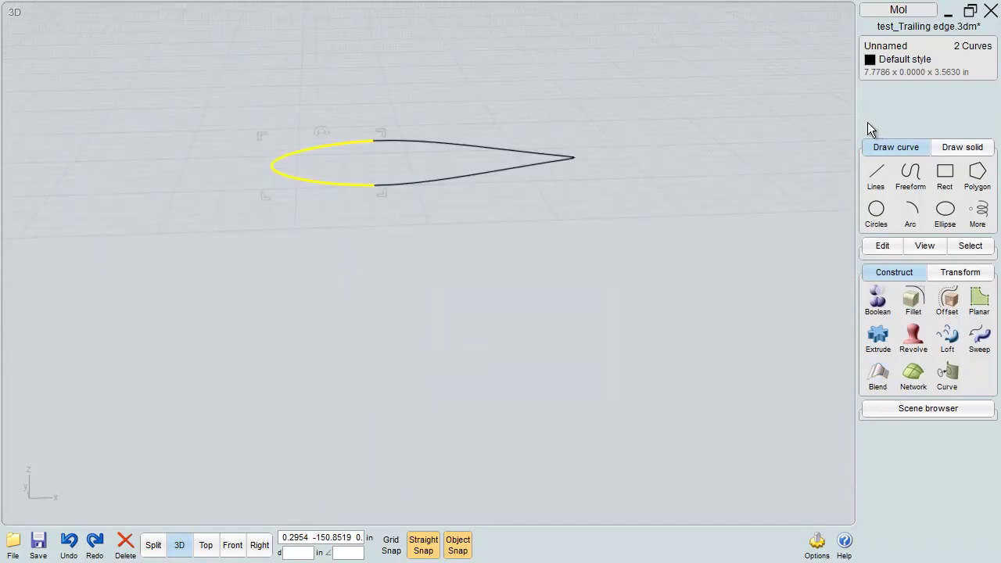
Delete the upper and lower halves of the split leading-edge curve, keeping the trailing-edge blend
{"action": "key", "text": "Escape"}
{"action": "right_click_drag", "start_coordinate": [704, 125], "coordinate": [534, 127]}
{"action": "left_click", "coordinate": [484, 148]}
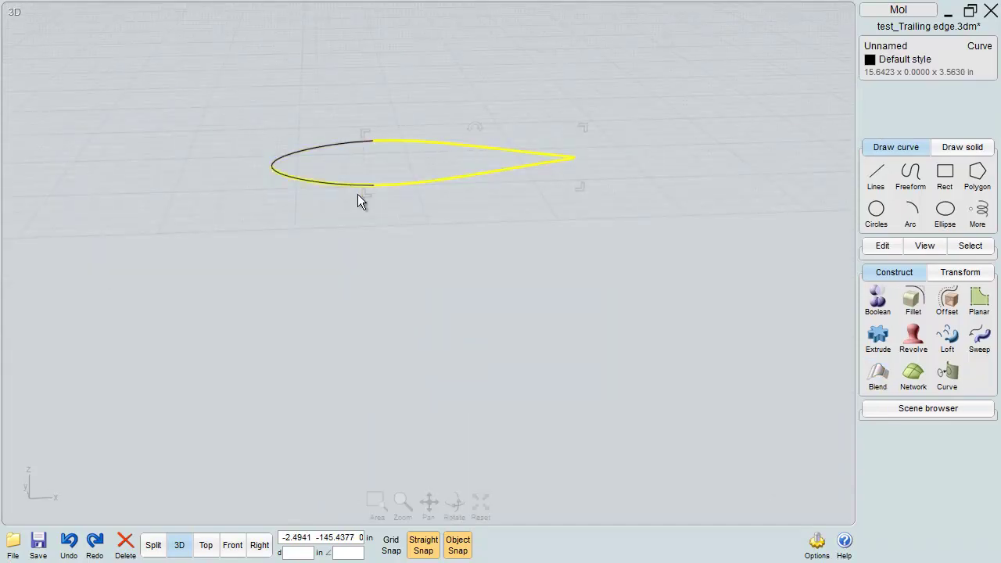
{"action": "left_click", "coordinate": [318, 245]}
{"action": "left_click", "coordinate": [319, 185]}
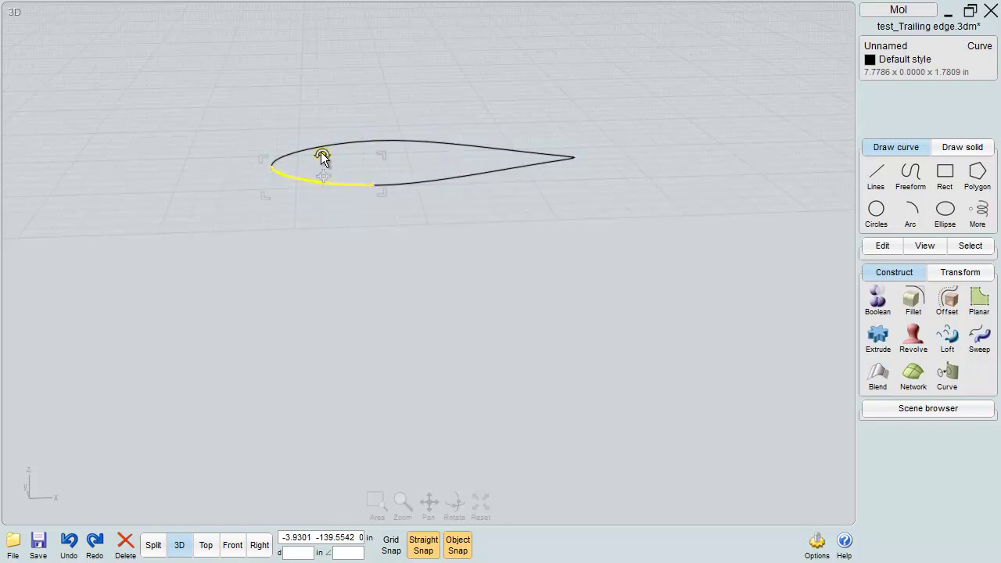
{"action": "left_click", "coordinate": [320, 146]}
{"action": "key", "text": "Delete"}
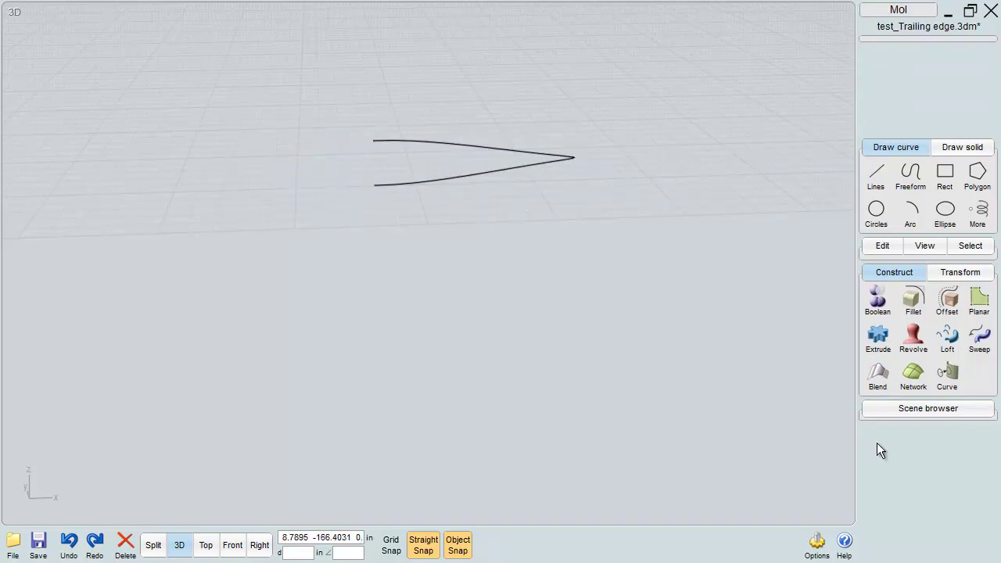
Show the Cyan style and reassign its stored leading-edge curve to the Default style
{"action": "left_click", "coordinate": [891, 409]}
{"action": "left_click_drag", "start_coordinate": [990, 449], "coordinate": [992, 528]}
{"action": "left_click", "coordinate": [872, 517]}
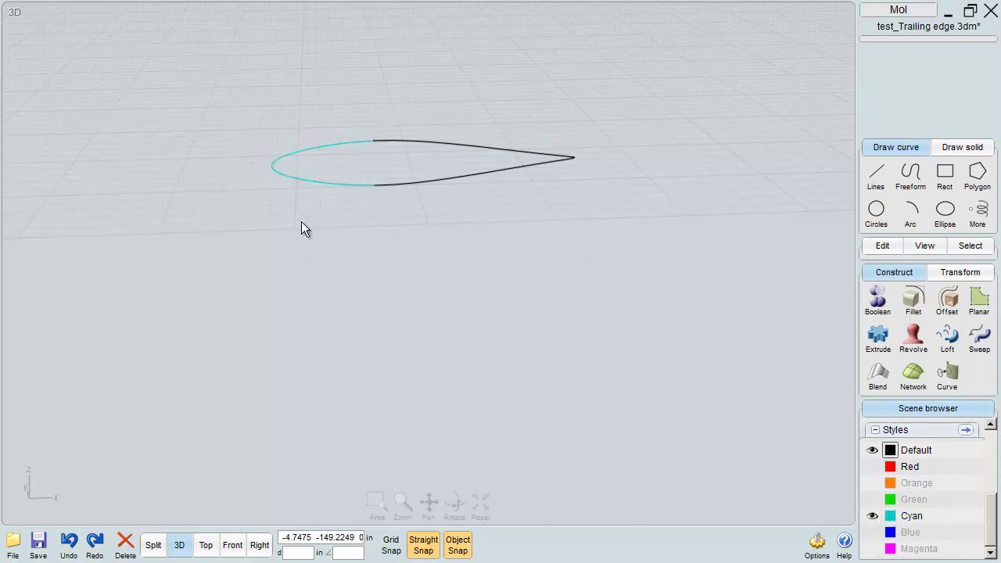
{"action": "left_click", "coordinate": [319, 185]}
{"action": "left_click", "coordinate": [899, 450]}
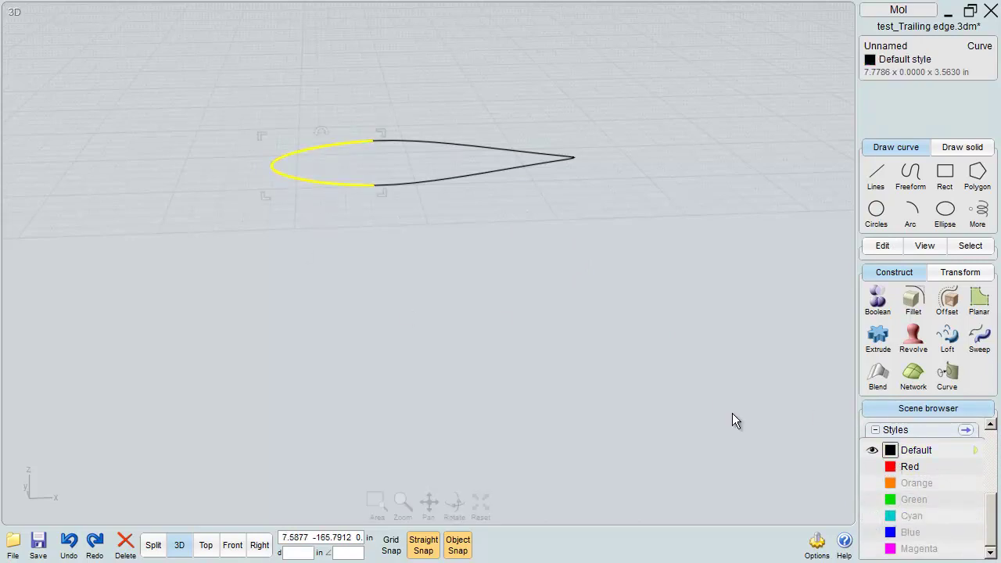
{"action": "left_click", "coordinate": [443, 290]}
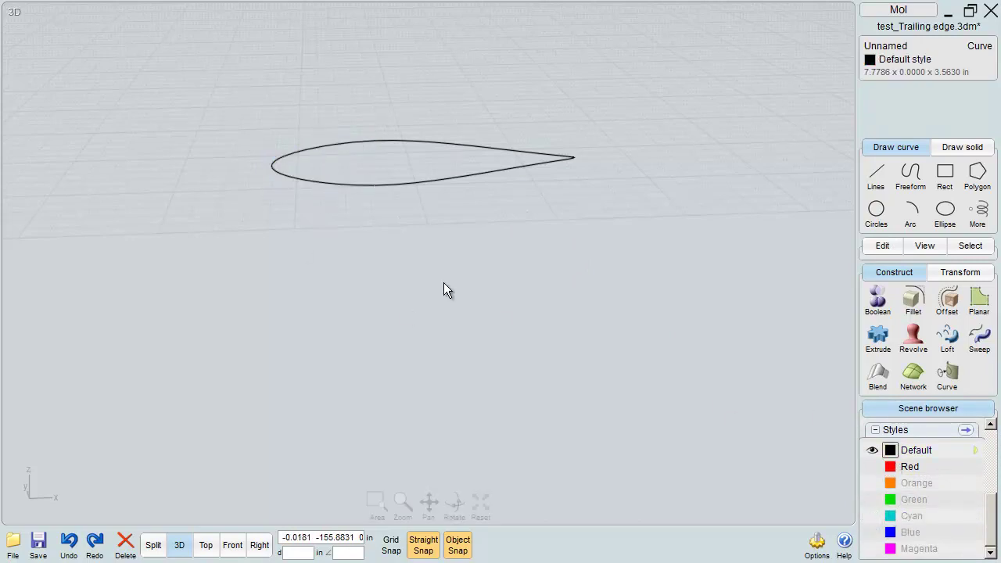
Join the one-piece leading-edge curve and the trailing-edge blend into a closed airfoil profile
{"action": "left_click", "coordinate": [377, 144]}
{"action": "left_click", "coordinate": [366, 144]}
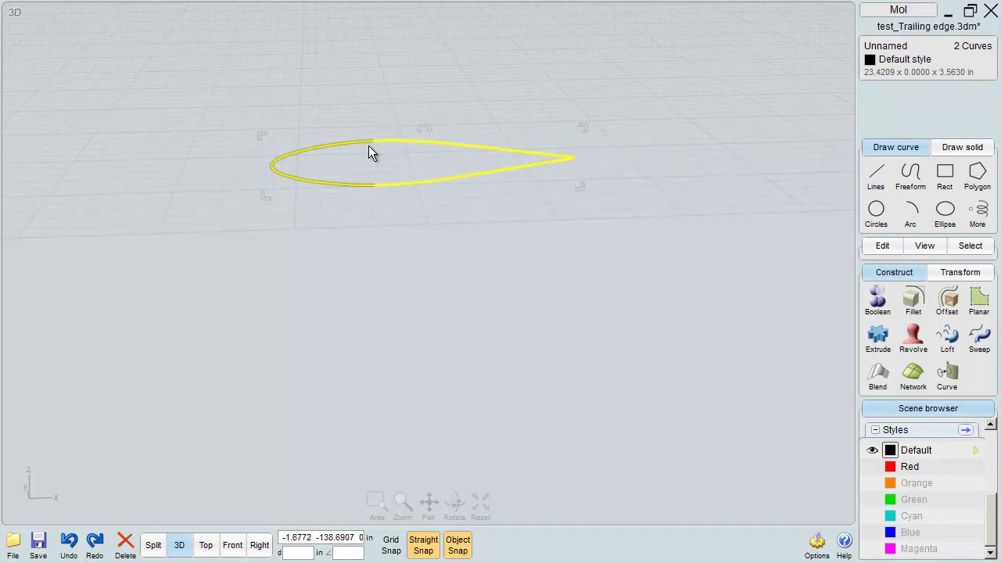
{"action": "left_click", "coordinate": [879, 247]}
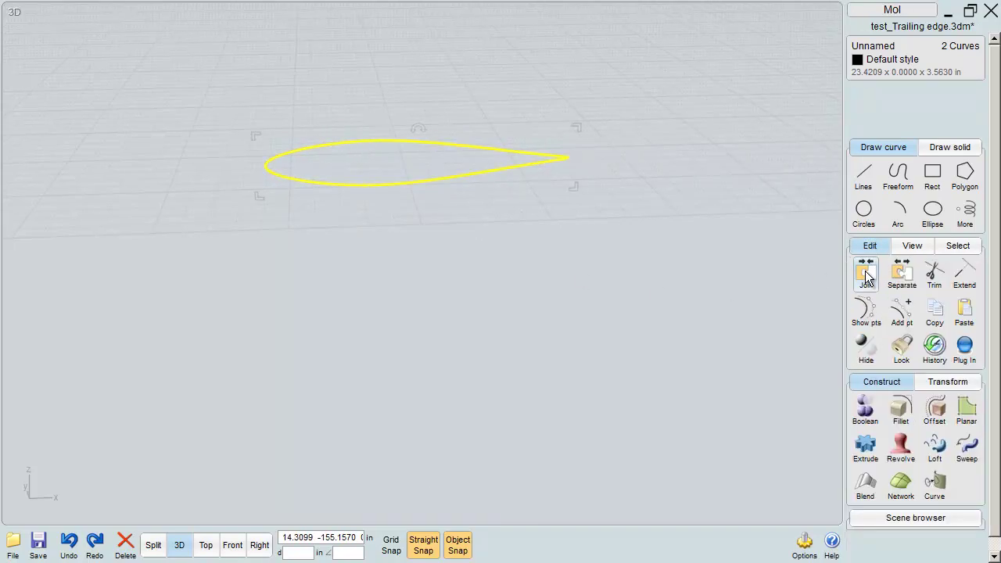
{"action": "left_click", "coordinate": [876, 272]}
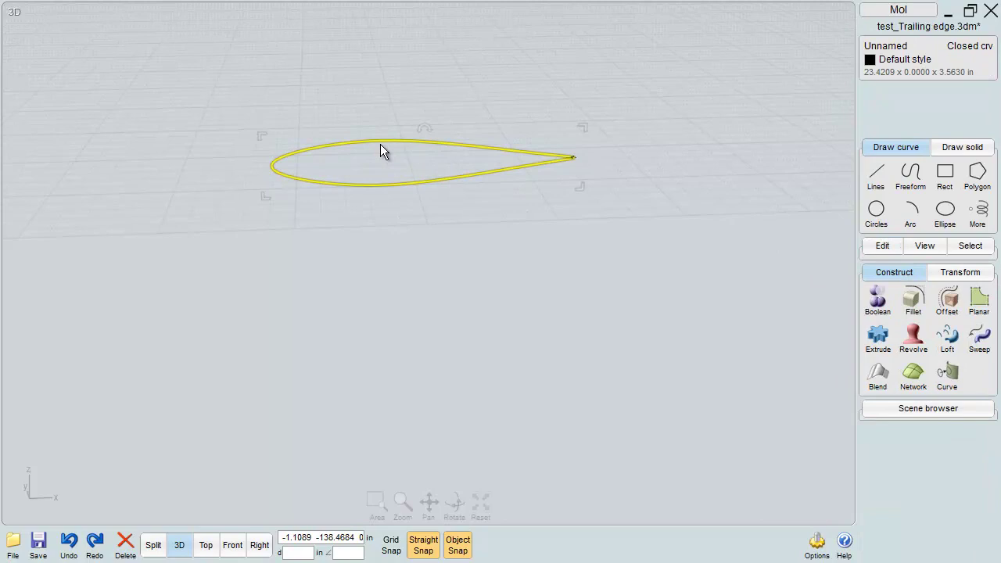
{"action": "scroll", "coordinate": [381, 146], "scroll_direction": "down", "scroll_amount": 3}
{"action": "left_click", "coordinate": [411, 254]}
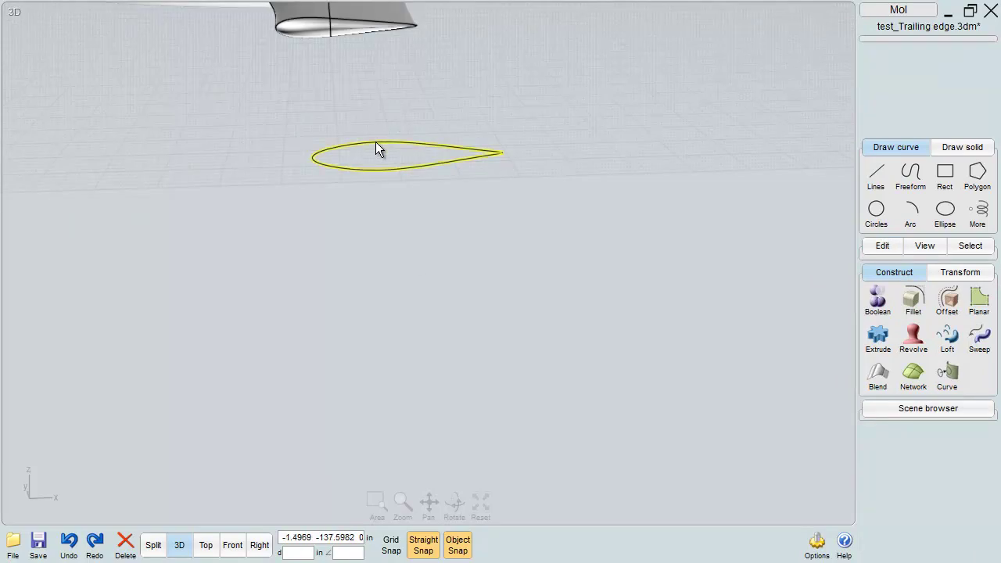
Show the Red style's airfoil section curves beside the detached wing near the fuselage nose
{"action": "scroll", "coordinate": [348, 49], "scroll_direction": "down", "scroll_amount": 4}
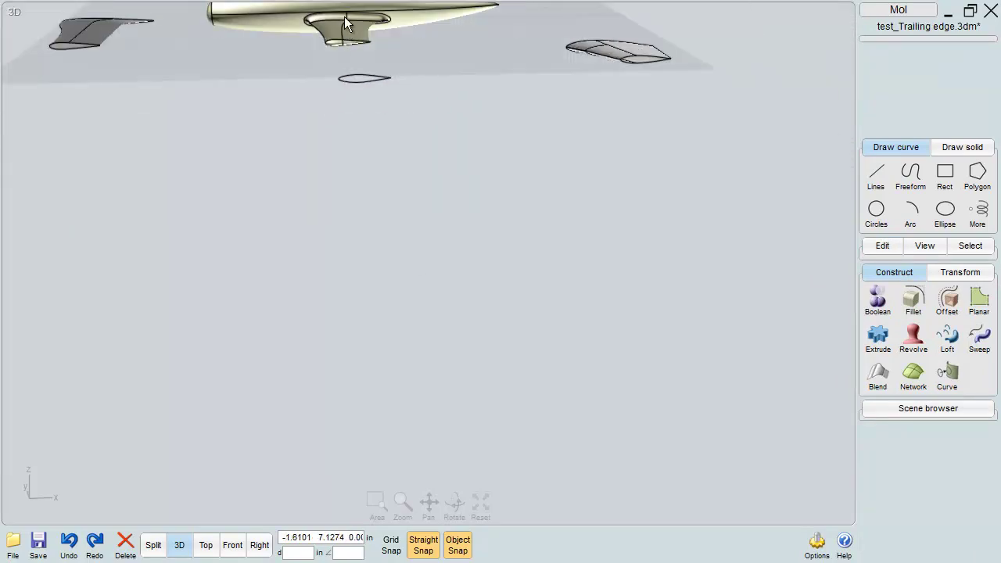
{"action": "right_click_drag", "start_coordinate": [344, 31], "coordinate": [257, 80]}
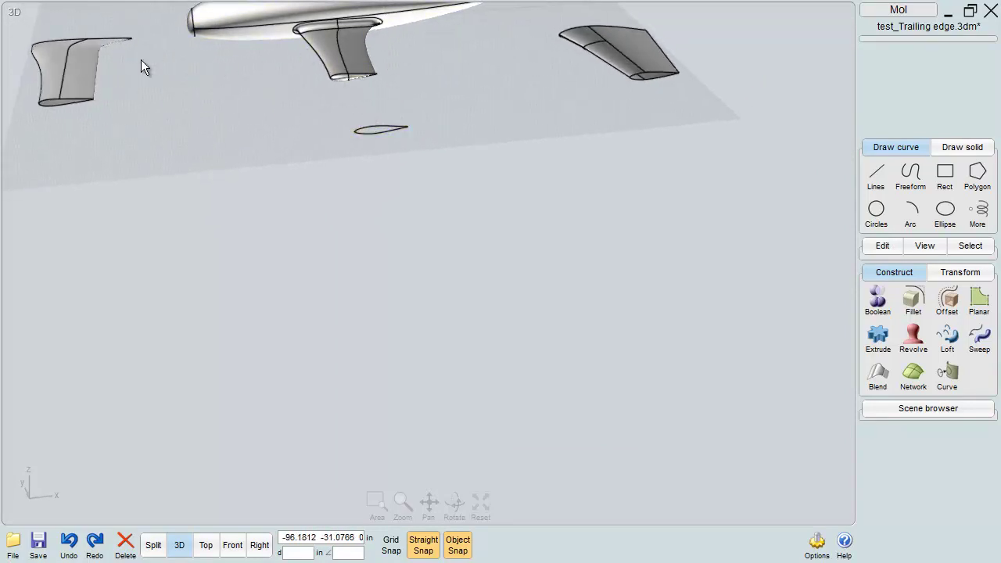
{"action": "left_click", "coordinate": [89, 60]}
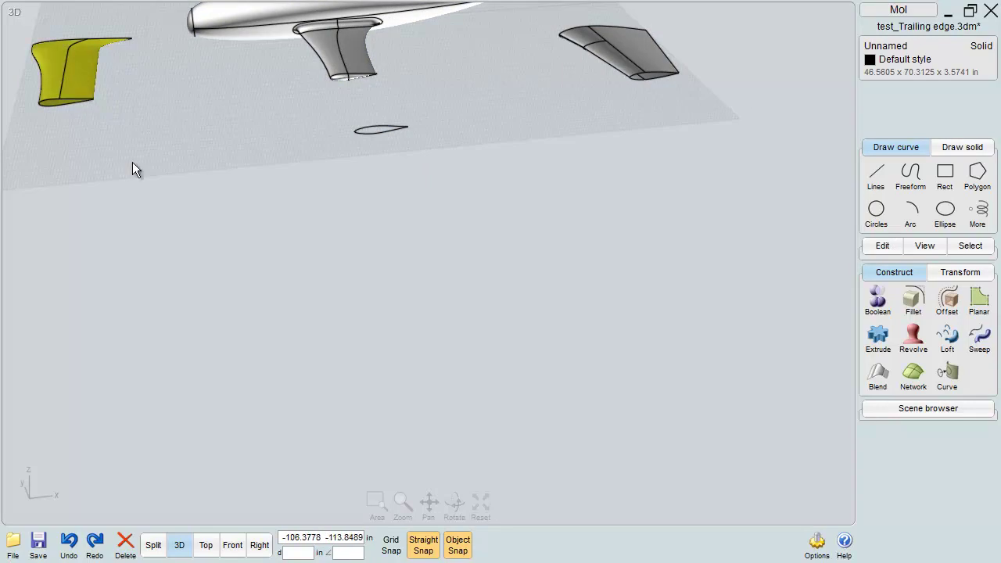
{"action": "left_click", "coordinate": [900, 409]}
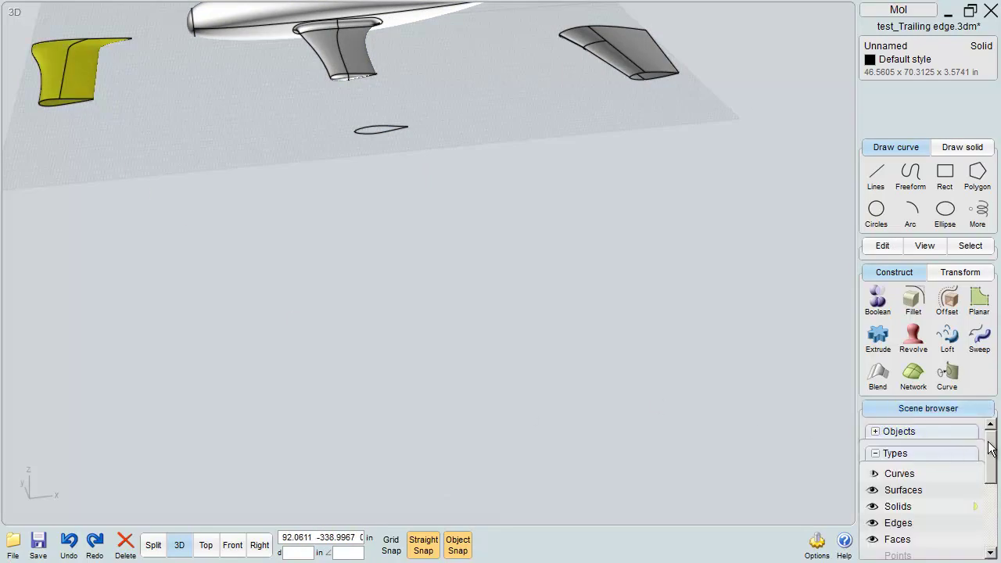
{"action": "left_click_drag", "start_coordinate": [992, 454], "coordinate": [996, 505]}
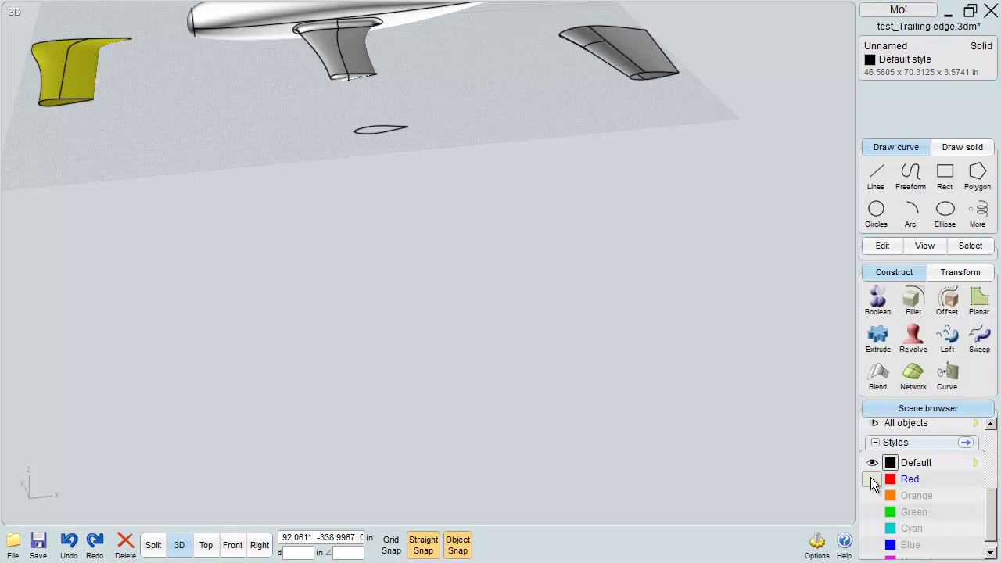
{"action": "left_click", "coordinate": [873, 480]}
{"action": "left_click", "coordinate": [622, 361]}
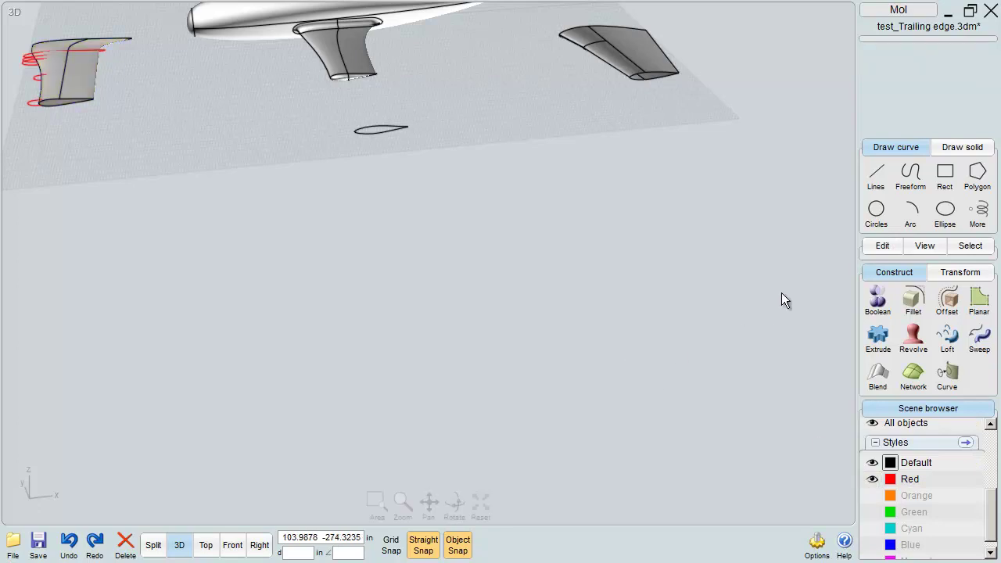
Hide the Default-style objects and examine the isolated Red section curves, including the longest root profile
{"action": "left_click", "coordinate": [873, 463]}
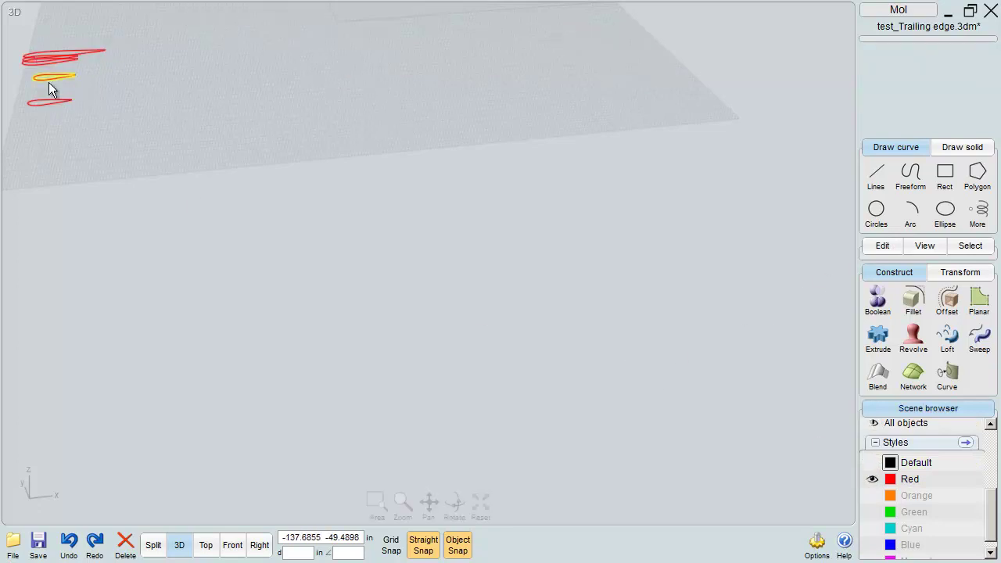
{"action": "left_click", "coordinate": [480, 502]}
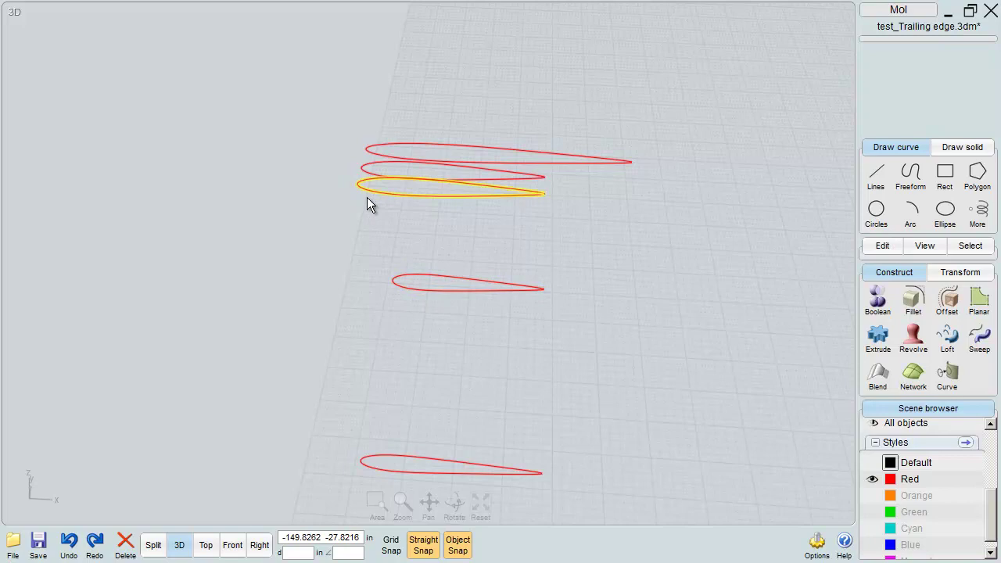
{"action": "right_click_drag", "start_coordinate": [505, 186], "coordinate": [506, 228]}
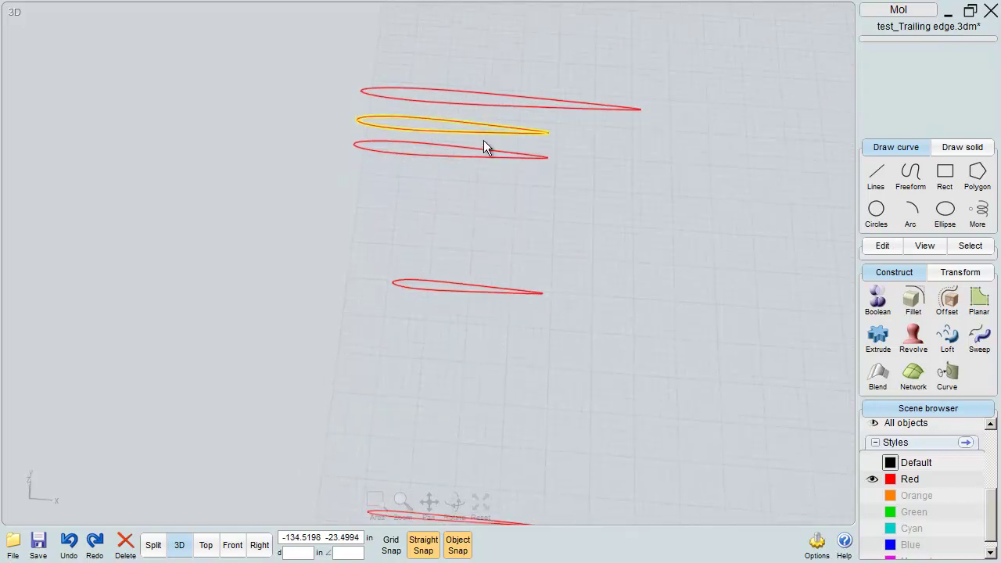
{"action": "left_click", "coordinate": [517, 109]}
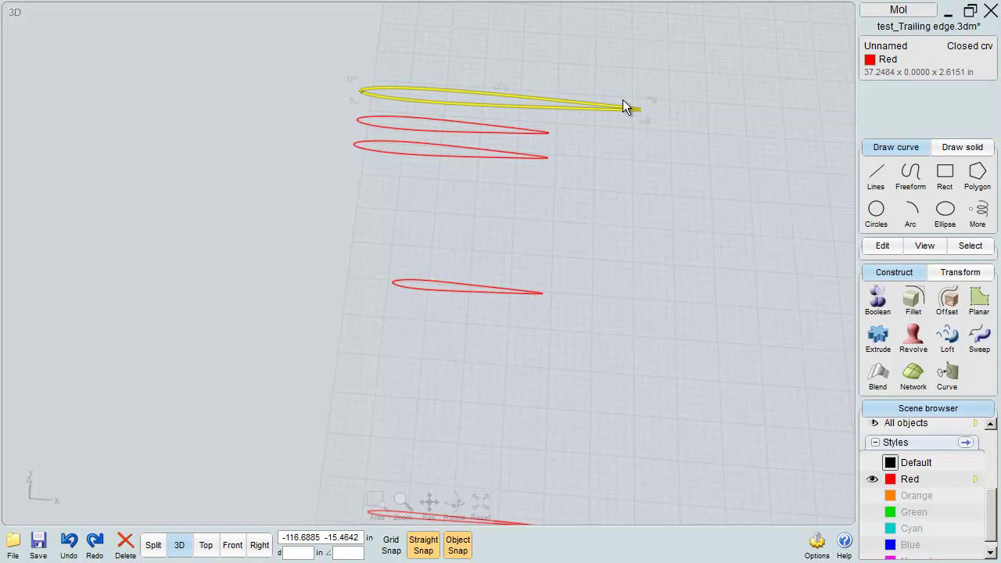
{"action": "scroll", "coordinate": [415, 210], "scroll_direction": "down", "scroll_amount": 4}
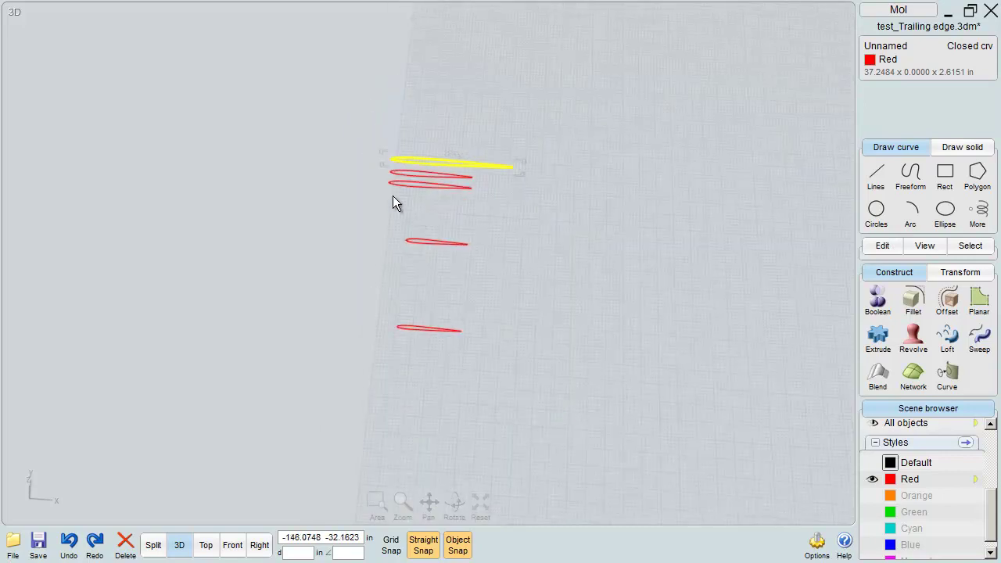
{"action": "scroll", "coordinate": [402, 199], "scroll_direction": "down", "scroll_amount": 4}
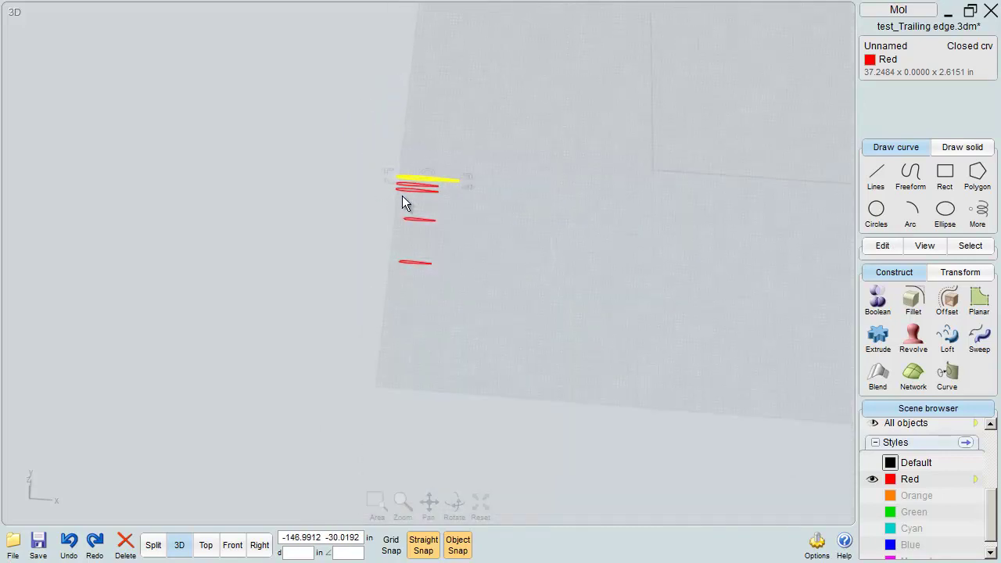
{"action": "left_click", "coordinate": [545, 298]}
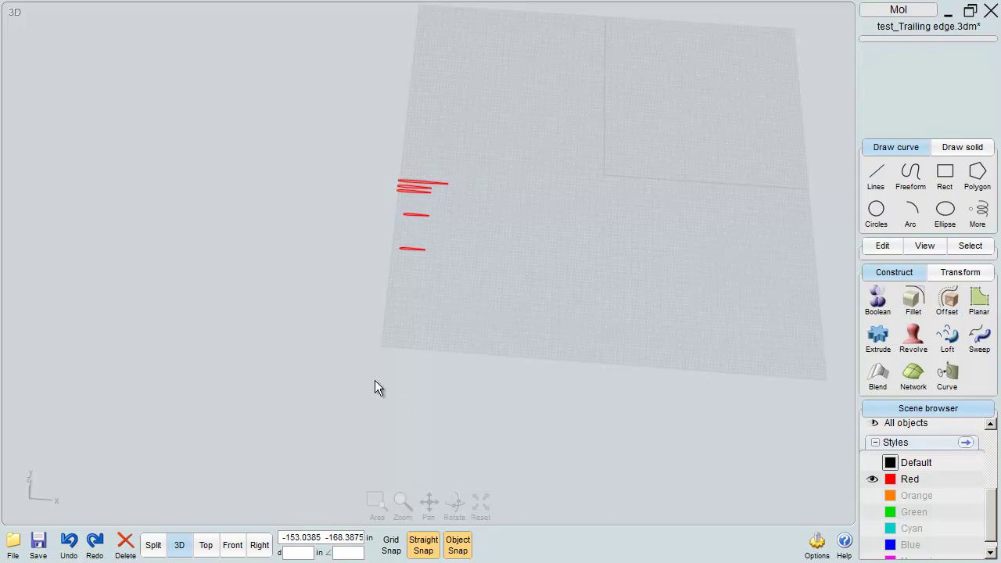
Show the Default-style objects again and inspect the detached wing's surface and trailing edge, and the fuselage with its wings
{"action": "left_click", "coordinate": [873, 462]}
{"action": "scroll", "coordinate": [447, 184], "scroll_direction": "up", "scroll_amount": 5}
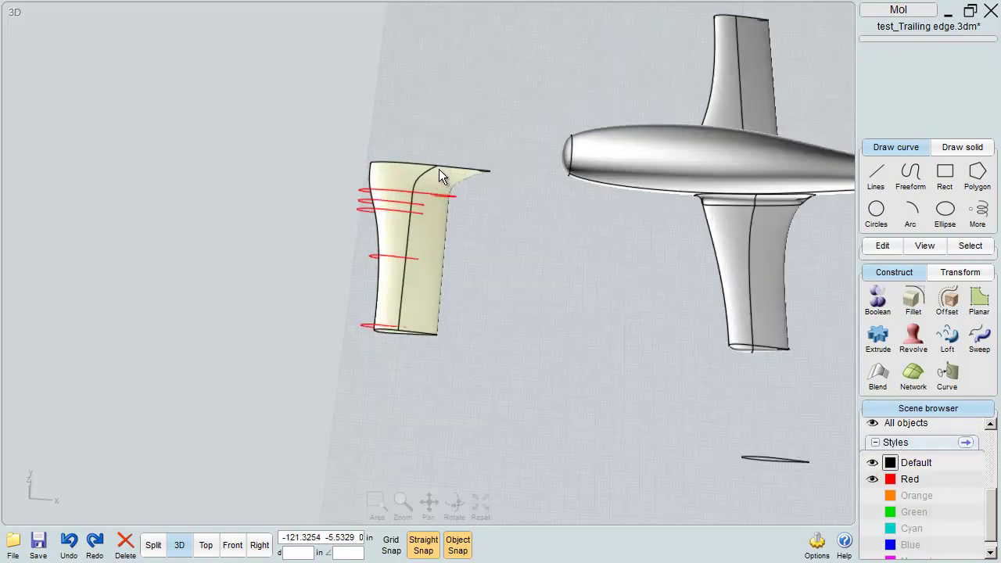
{"action": "right_click_drag", "start_coordinate": [512, 182], "coordinate": [516, 183]}
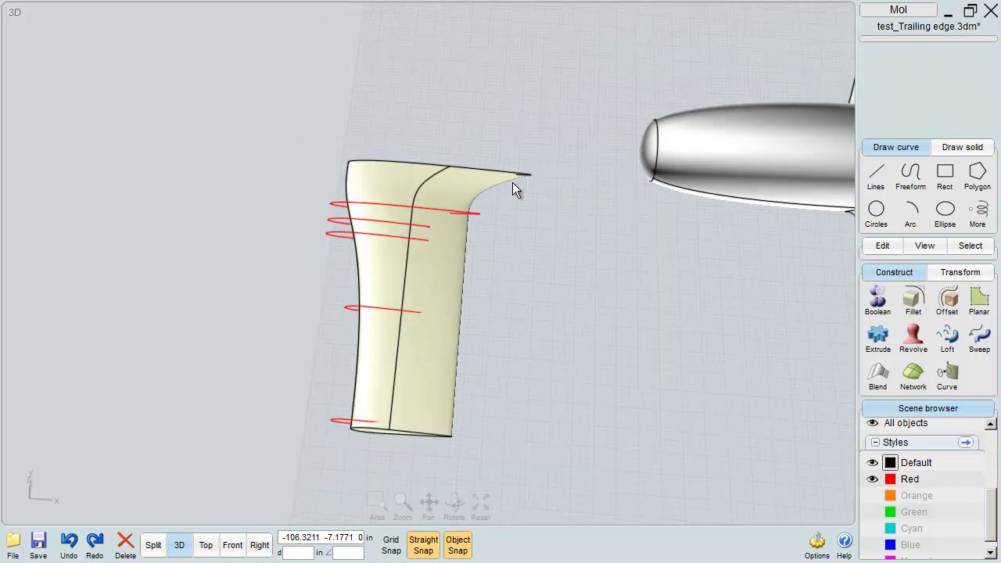
{"action": "right_click_drag", "start_coordinate": [440, 320], "coordinate": [359, 289]}
{"action": "scroll", "coordinate": [359, 289], "scroll_direction": "up", "scroll_amount": 6}
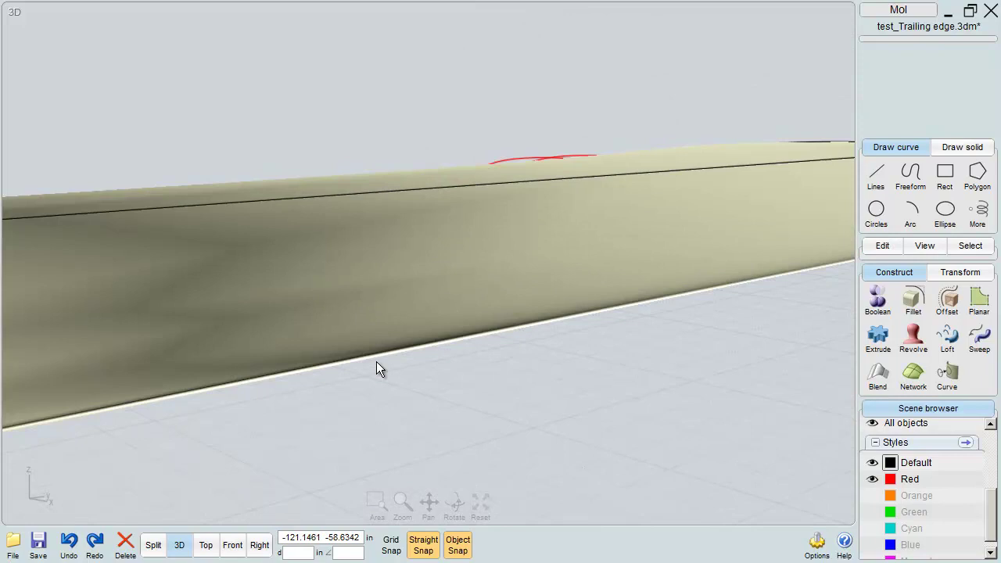
{"action": "scroll", "coordinate": [433, 350], "scroll_direction": "down", "scroll_amount": 10}
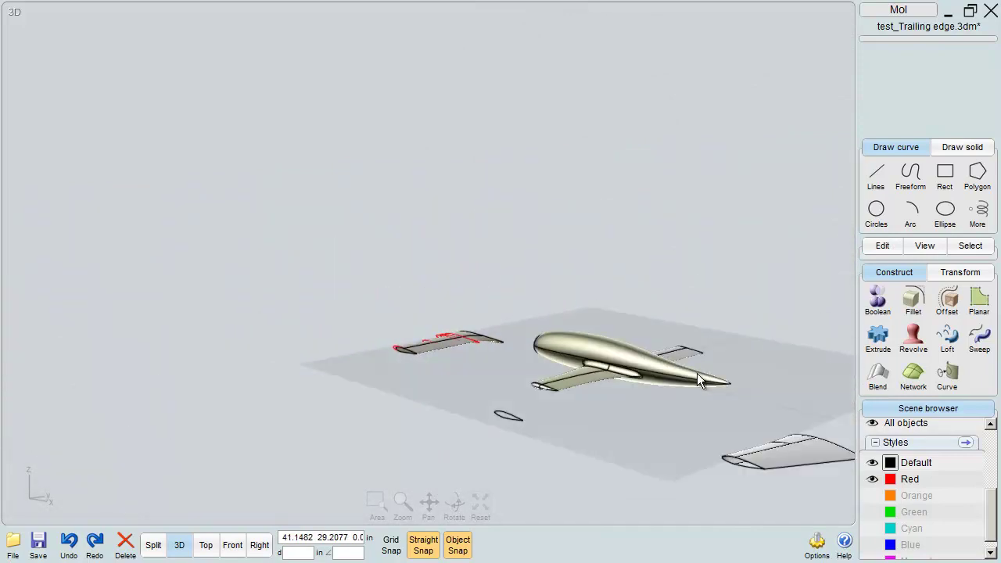
{"action": "right_click_drag", "start_coordinate": [697, 373], "coordinate": [269, 376]}
{"action": "scroll", "coordinate": [252, 378], "scroll_direction": "up", "scroll_amount": 6}
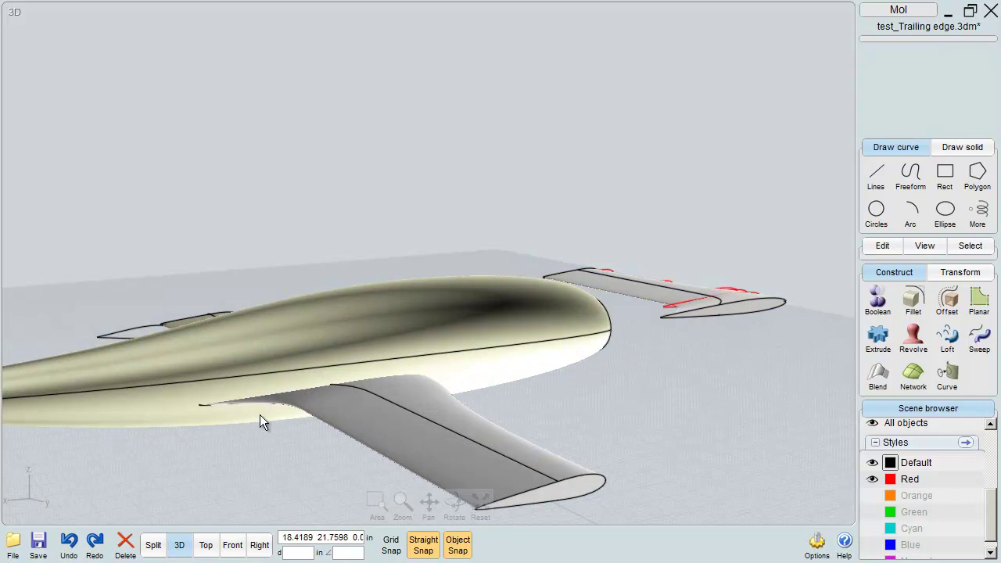
Boolean-union the fuselage with the separate wing solid that meets its side
{"action": "mouse_move", "coordinate": [260, 414]}
{"action": "right_mouse_down"}
{"action": "mouse_move", "coordinate": [295, 412]}
{"action": "mouse_move", "coordinate": [277, 418]}
{"action": "right_mouse_up"}
{"action": "left_click", "coordinate": [425, 414]}
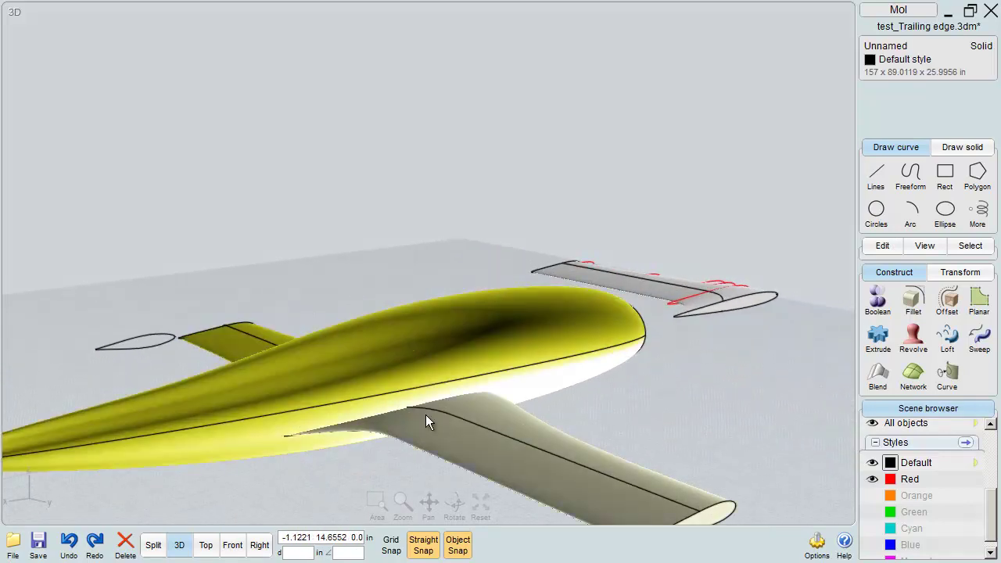
{"action": "left_click", "coordinate": [429, 423]}
{"action": "left_click", "coordinate": [877, 301]}
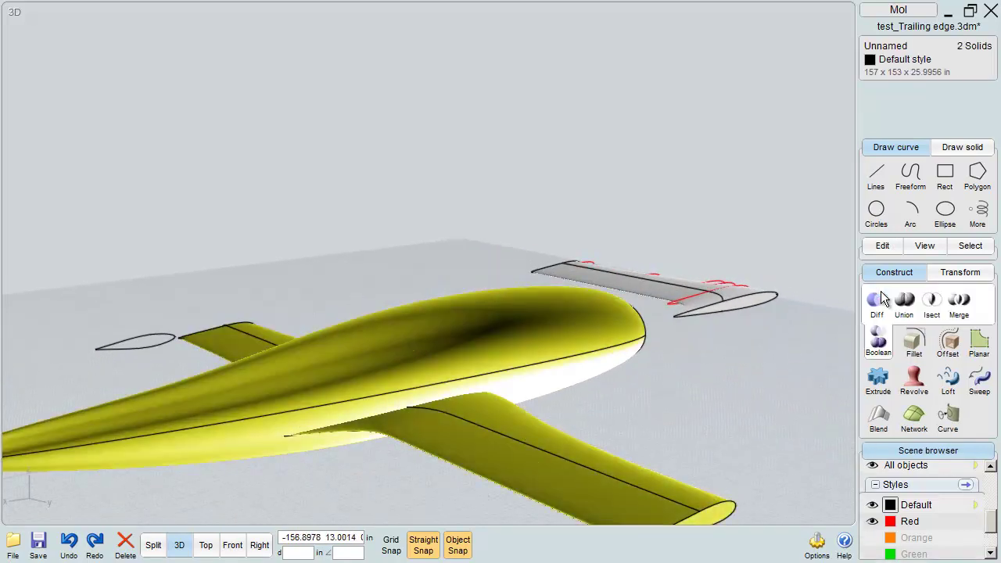
{"action": "left_click", "coordinate": [904, 301]}
{"action": "right_click", "coordinate": [596, 381]}
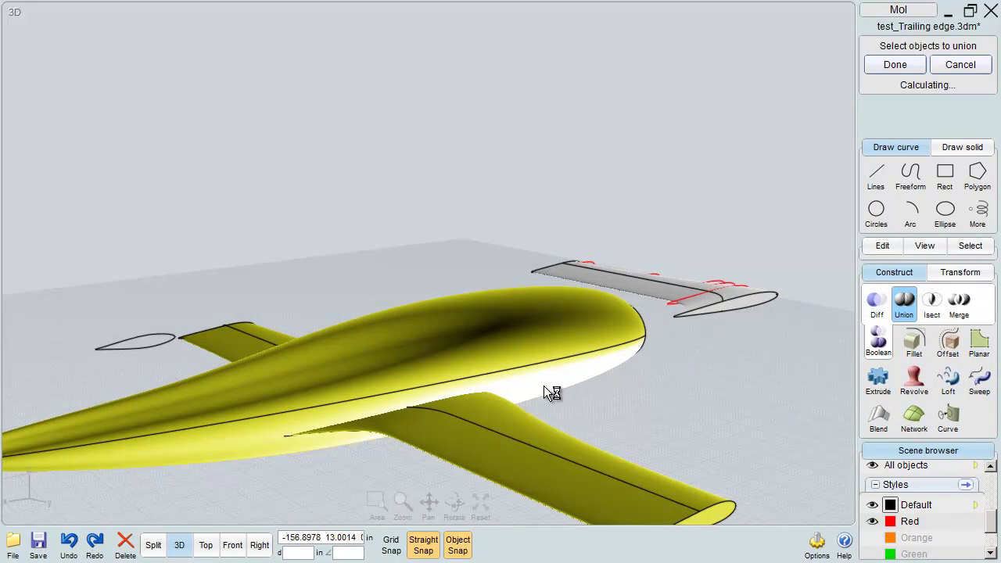
Fillet the three edges where the wing root meets the fuselage, using a 3 in radius and the G2 Blend shape
{"action": "left_click", "coordinate": [466, 403]}
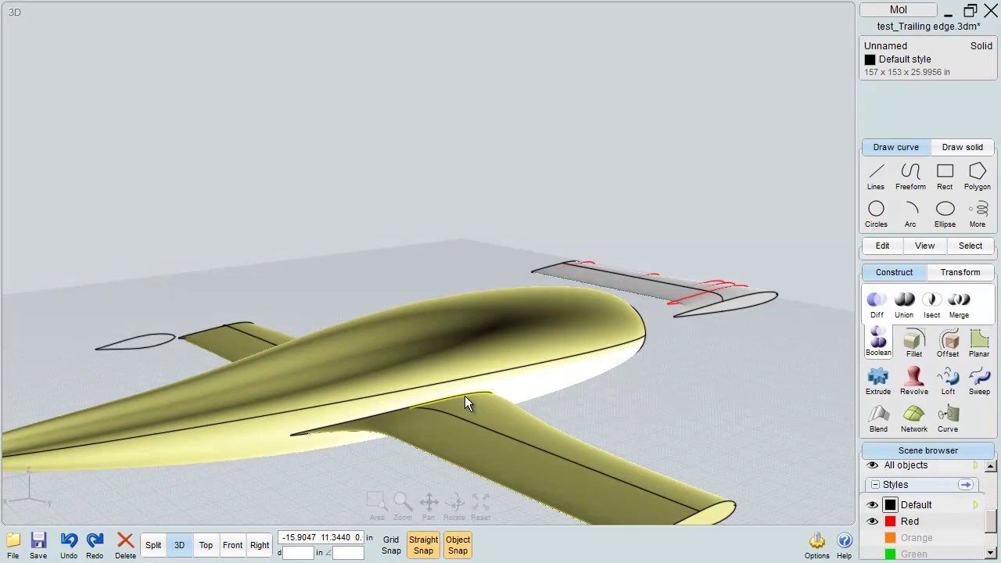
{"action": "left_click", "coordinate": [350, 429]}
{"action": "left_click", "coordinate": [390, 437]}
{"action": "right_click_drag", "start_coordinate": [391, 438], "coordinate": [476, 374]}
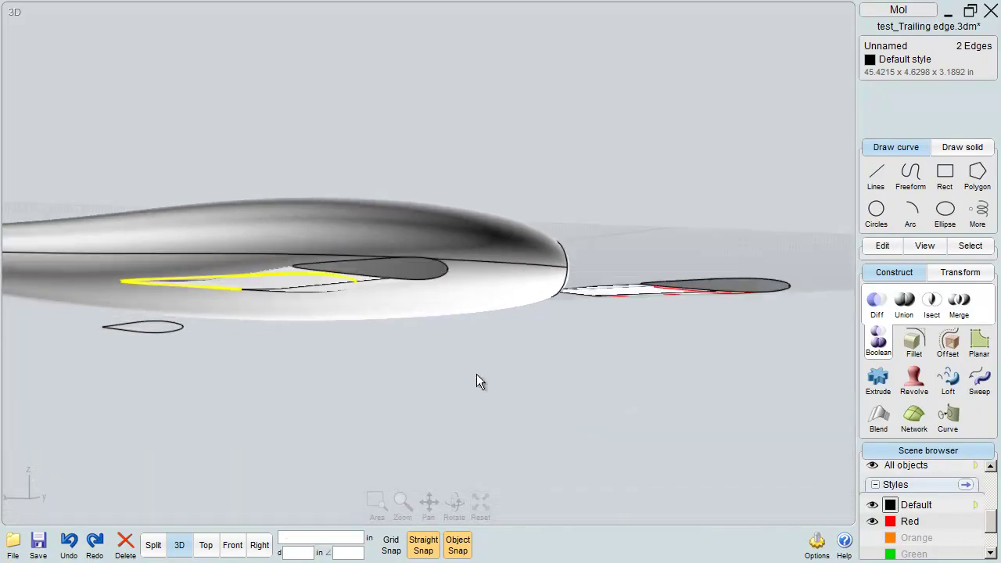
{"action": "left_click", "coordinate": [299, 293]}
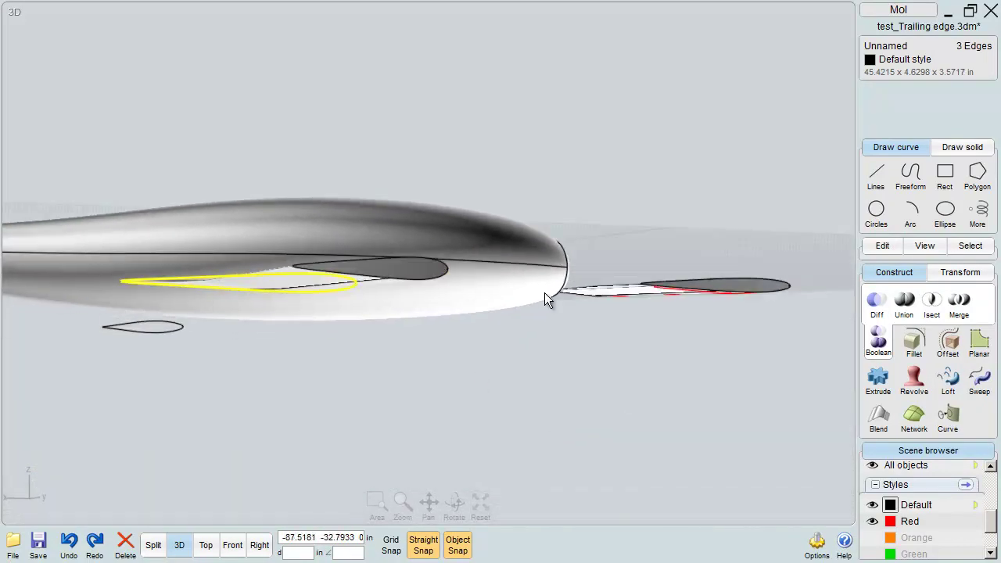
{"action": "left_click", "coordinate": [912, 343]}
{"action": "right_click_drag", "start_coordinate": [435, 214], "coordinate": [480, 239]}
{"action": "scroll", "coordinate": [423, 399], "scroll_direction": "up", "scroll_amount": 3}
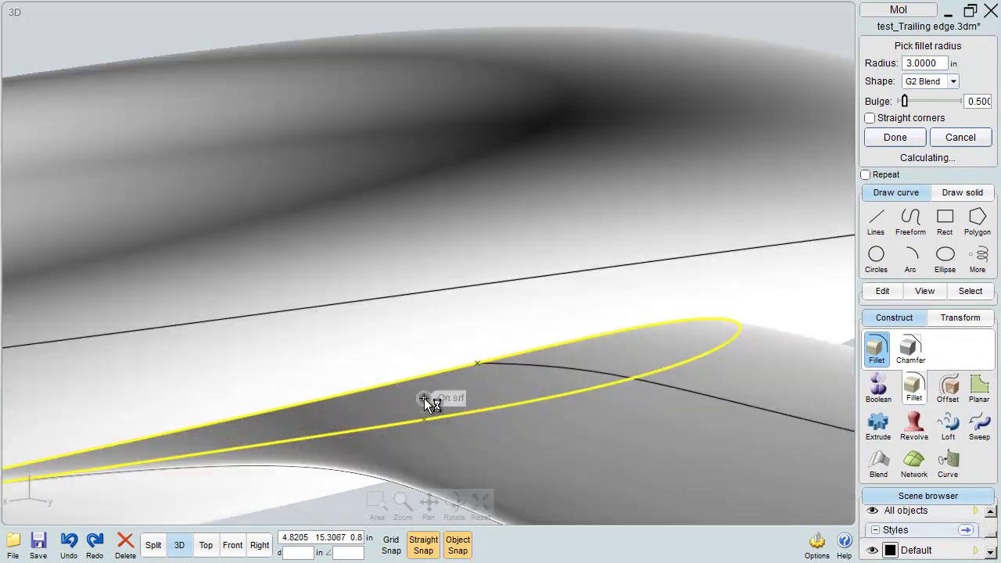
Check the previewed wing-root fillet up close and from the side, and accept it
{"action": "scroll", "coordinate": [438, 390], "scroll_direction": "down", "scroll_amount": 2}
{"action": "scroll", "coordinate": [574, 372], "scroll_direction": "up", "scroll_amount": 5}
{"action": "scroll", "coordinate": [548, 374], "scroll_direction": "down", "scroll_amount": 4}
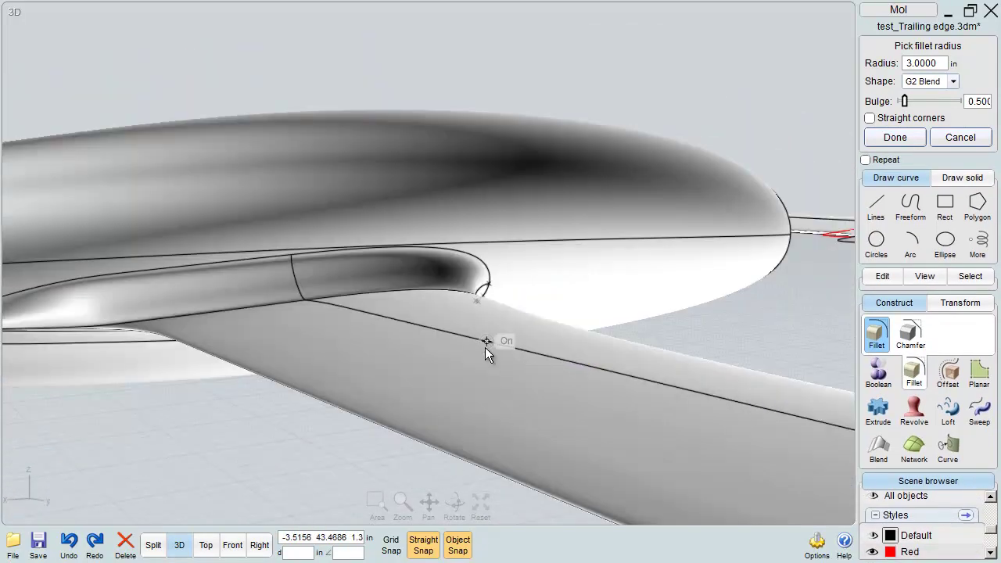
{"action": "scroll", "coordinate": [493, 360], "scroll_direction": "up", "scroll_amount": 4}
{"action": "scroll", "coordinate": [505, 349], "scroll_direction": "up", "scroll_amount": 1}
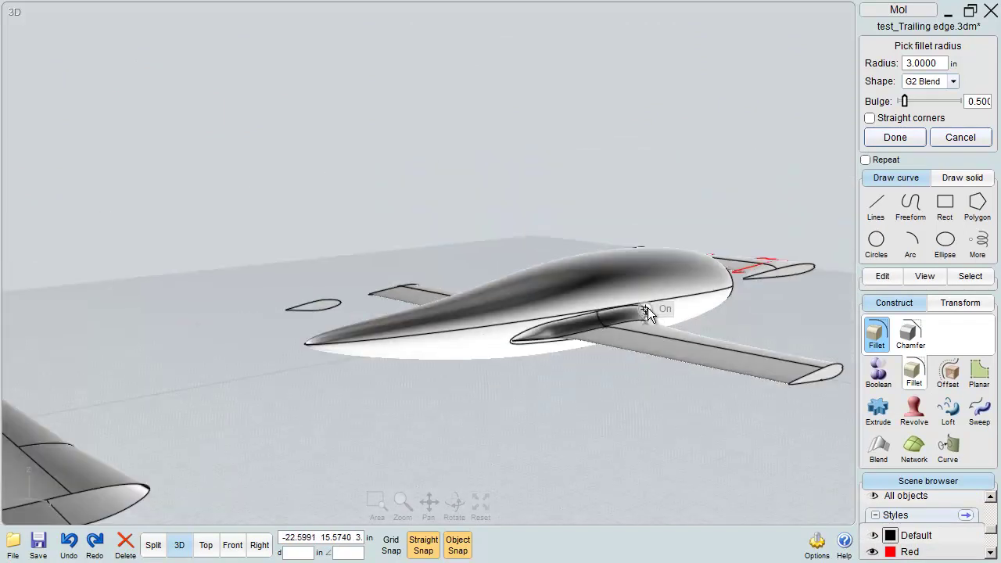
{"action": "scroll", "coordinate": [648, 309], "scroll_direction": "down", "scroll_amount": 6}
{"action": "right_click_drag", "start_coordinate": [546, 321], "coordinate": [588, 316]}
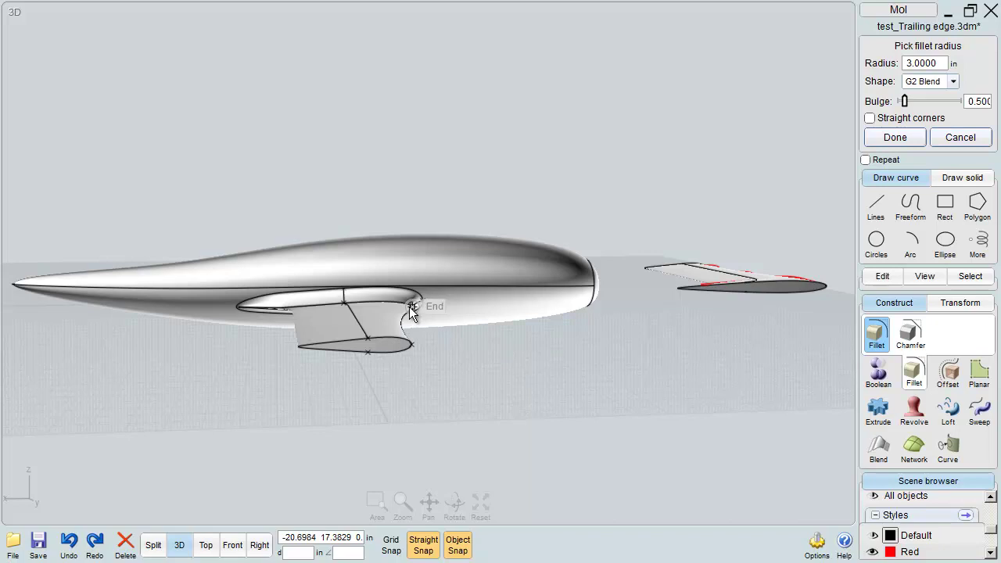
{"action": "scroll", "coordinate": [409, 305], "scroll_direction": "up", "scroll_amount": 5}
{"action": "scroll", "coordinate": [409, 306], "scroll_direction": "down", "scroll_amount": 5}
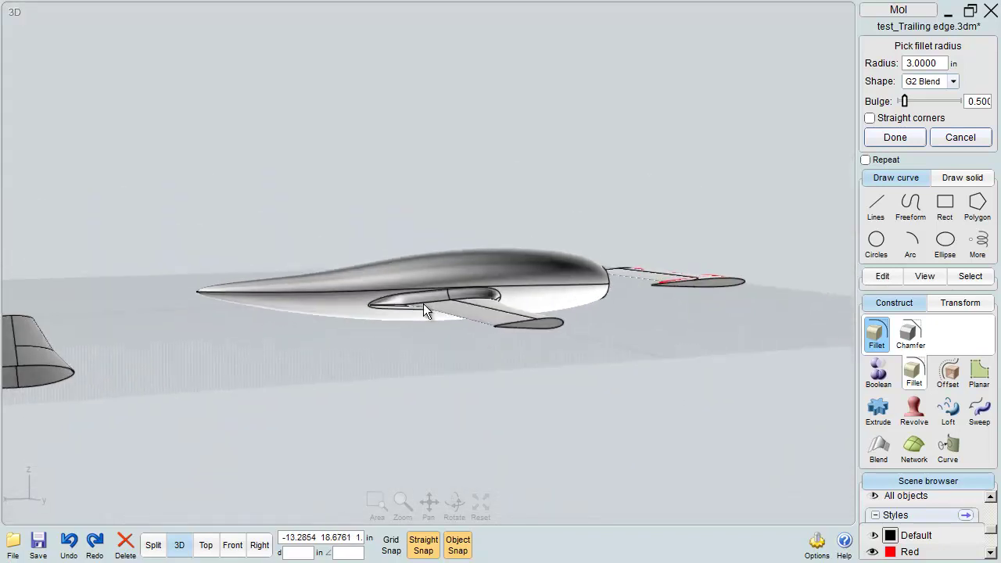
{"action": "key", "text": "Return"}
Inspect the finished wing-to-fuselage fillet from several angles, especially around the wing's trailing and leading edges
{"action": "scroll", "coordinate": [402, 310], "scroll_direction": "up", "scroll_amount": 5}
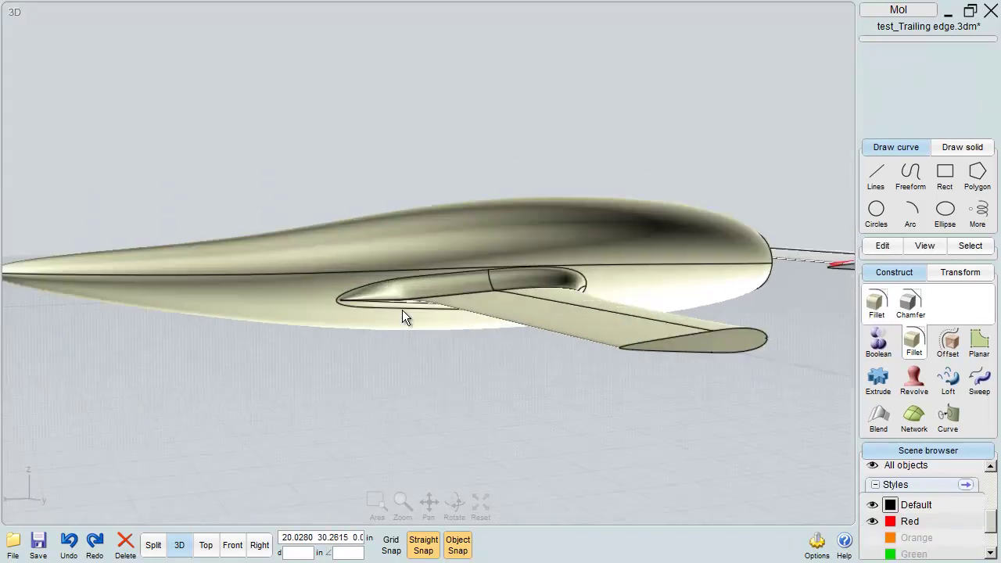
{"action": "mouse_move", "coordinate": [416, 286]}
{"action": "right_mouse_down"}
{"action": "mouse_move", "coordinate": [426, 282]}
{"action": "mouse_move", "coordinate": [408, 282]}
{"action": "mouse_move", "coordinate": [443, 378]}
{"action": "right_mouse_up"}
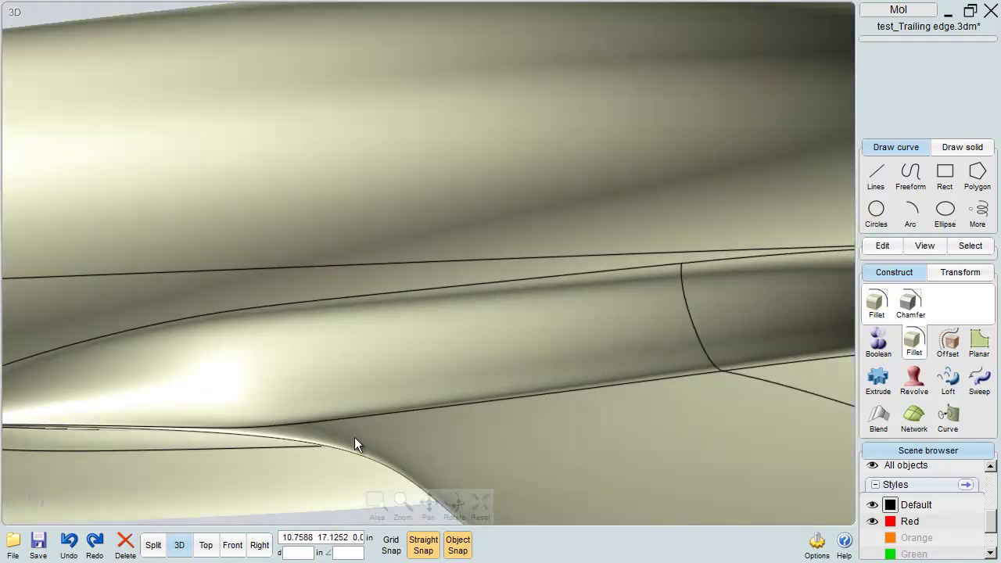
{"action": "scroll", "coordinate": [75, 424], "scroll_direction": "down", "scroll_amount": 5}
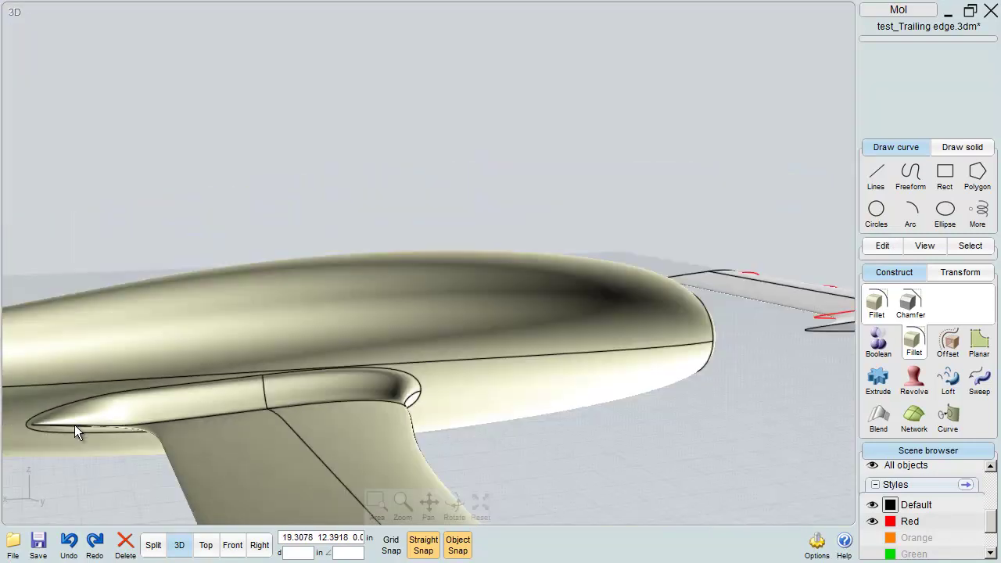
{"action": "right_click_drag", "start_coordinate": [221, 383], "coordinate": [252, 373]}
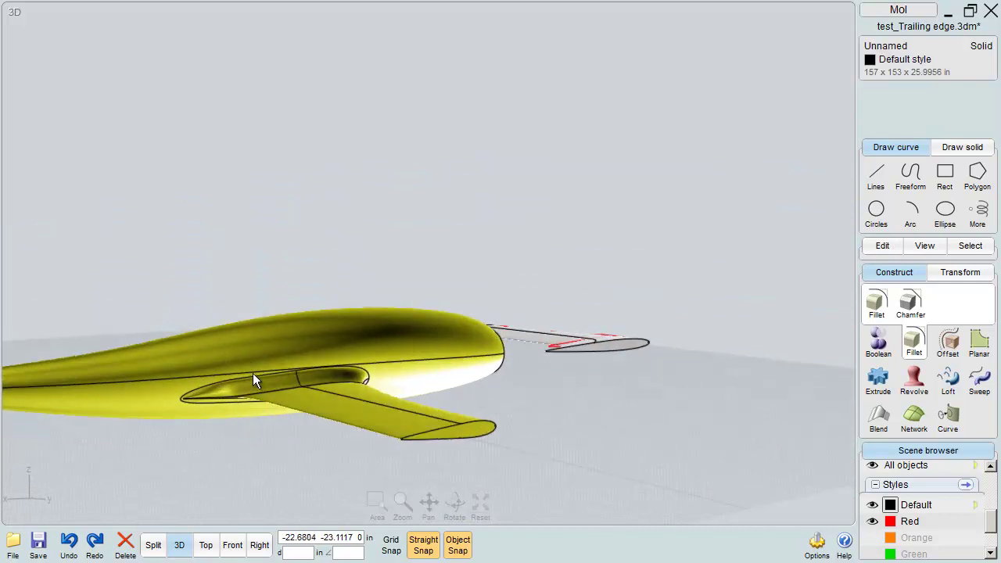
{"action": "scroll", "coordinate": [440, 409], "scroll_direction": "down", "scroll_amount": 3}
{"action": "right_click_drag", "start_coordinate": [440, 409], "coordinate": [321, 477]}
{"action": "scroll", "coordinate": [306, 477], "scroll_direction": "up", "scroll_amount": 3}
{"action": "scroll", "coordinate": [306, 477], "scroll_direction": "up", "scroll_amount": 4}
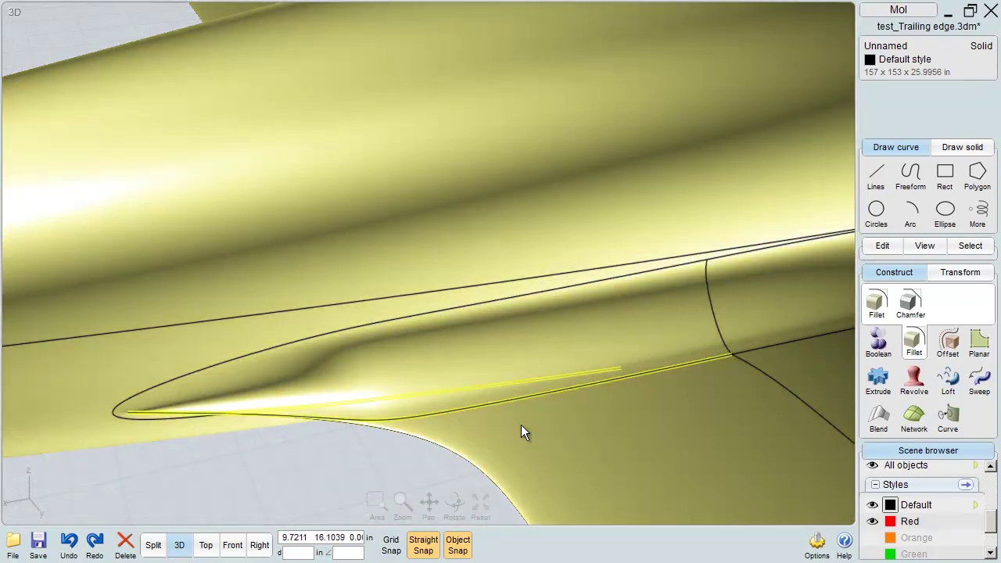
{"action": "scroll", "coordinate": [508, 425], "scroll_direction": "down", "scroll_amount": 3}
{"action": "right_click_drag", "start_coordinate": [500, 426], "coordinate": [605, 427]}
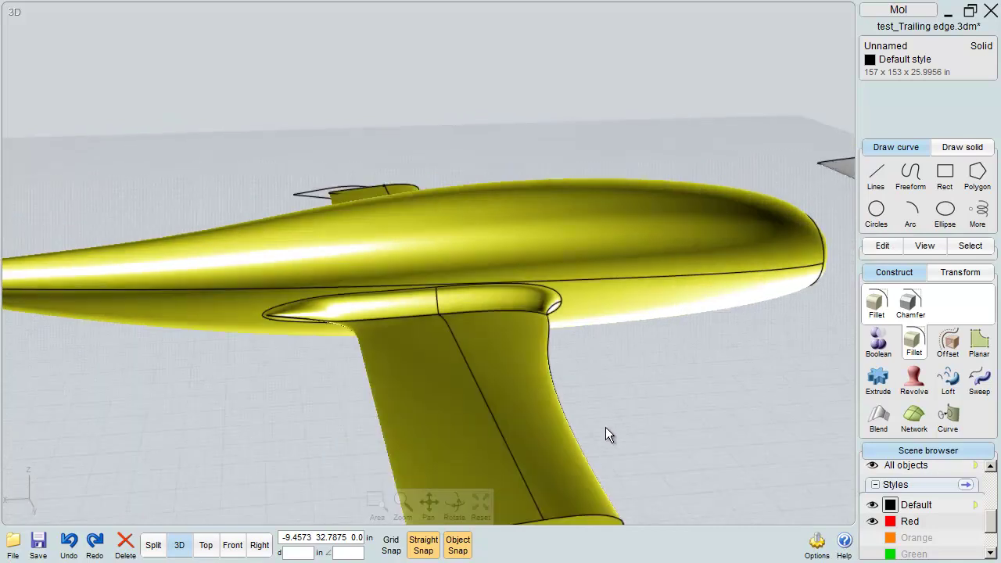
{"action": "scroll", "coordinate": [605, 427], "scroll_direction": "up", "scroll_amount": 3}
{"action": "scroll", "coordinate": [578, 422], "scroll_direction": "down", "scroll_amount": 3}
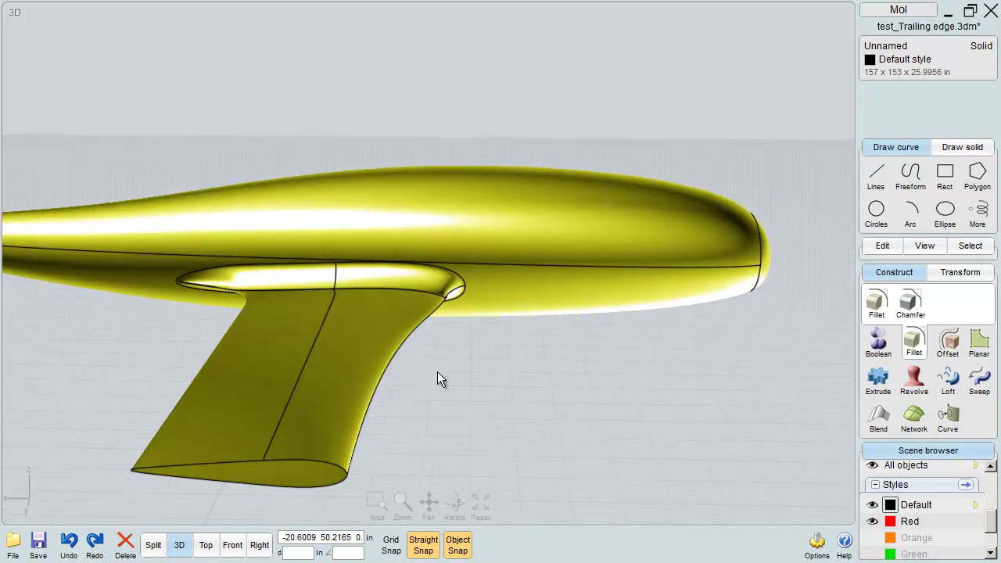
{"action": "right_click_drag", "start_coordinate": [440, 335], "coordinate": [535, 352]}
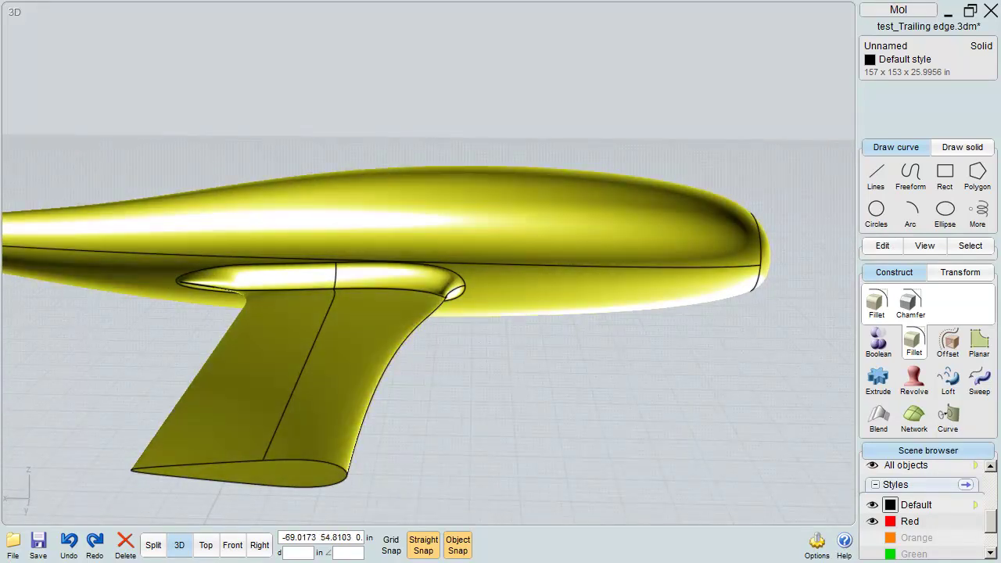